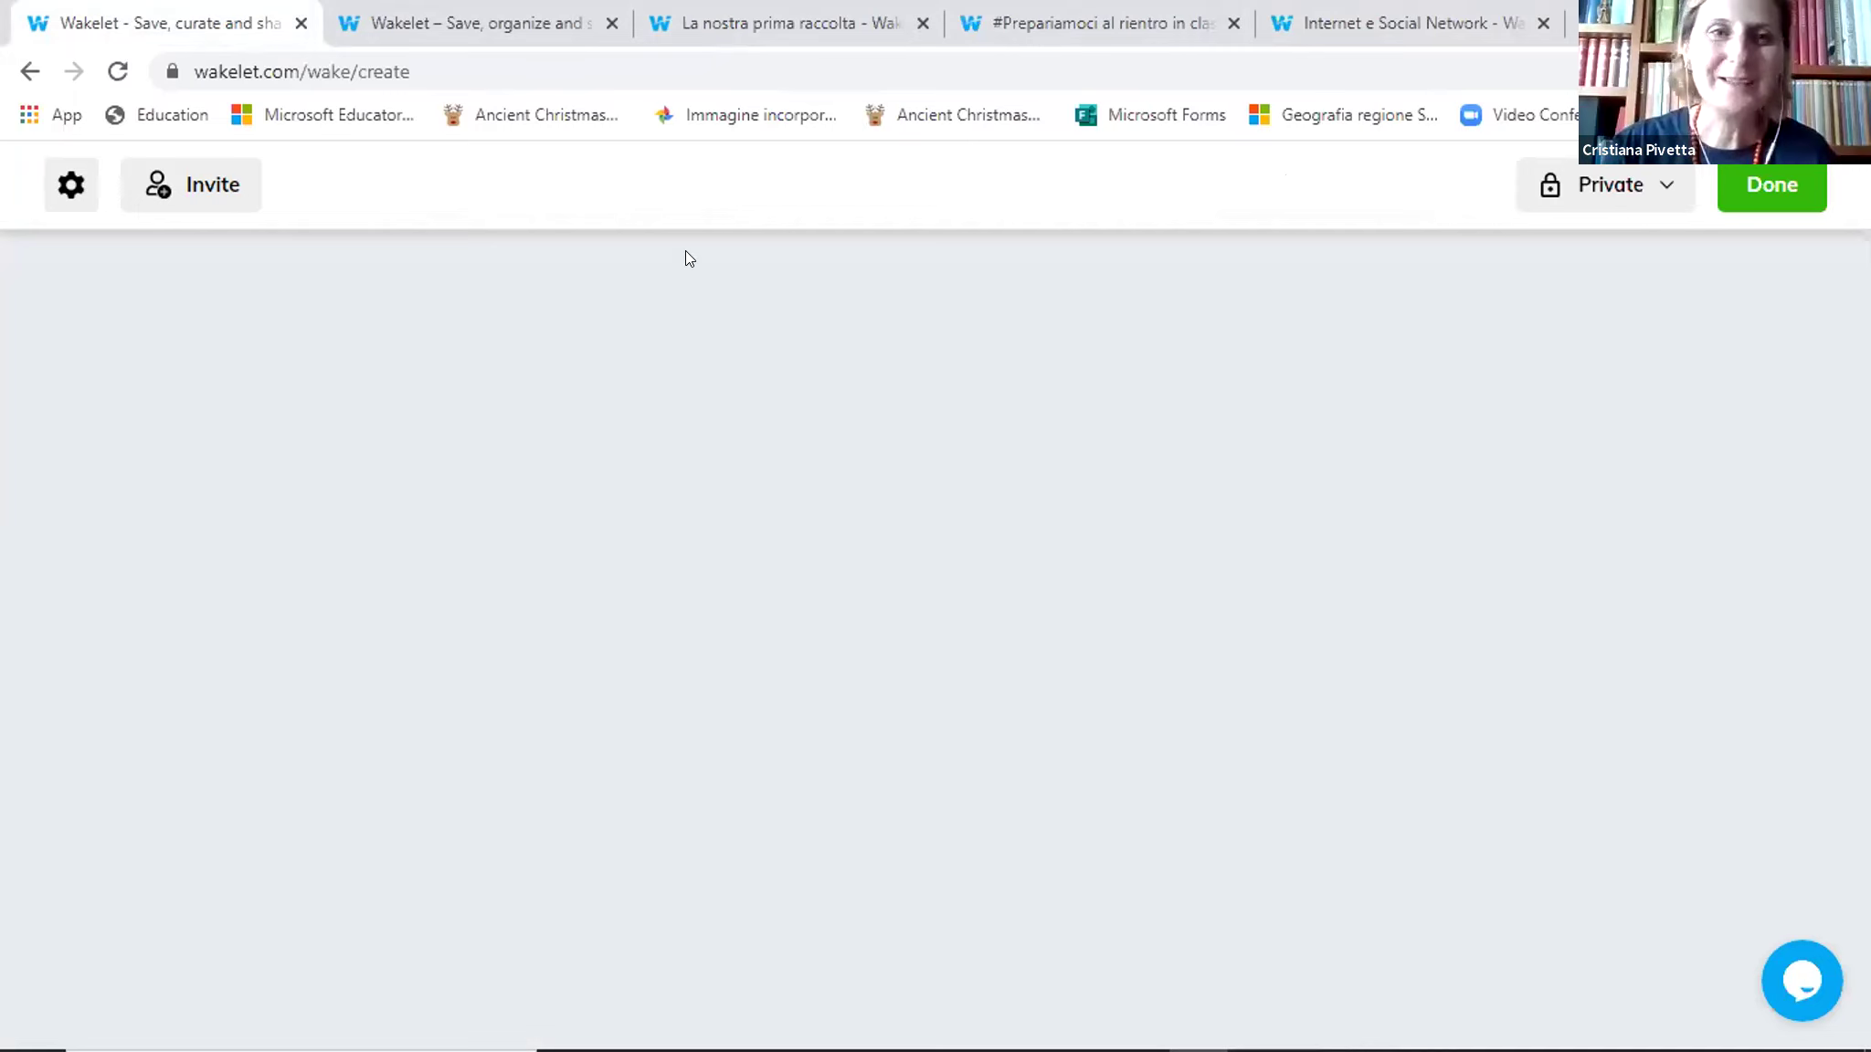
# Open the collection "La fabula e l'intreccio" from the space "La letteratura in classe"
pyautogui.hotkey('ctrl', 'Tab')
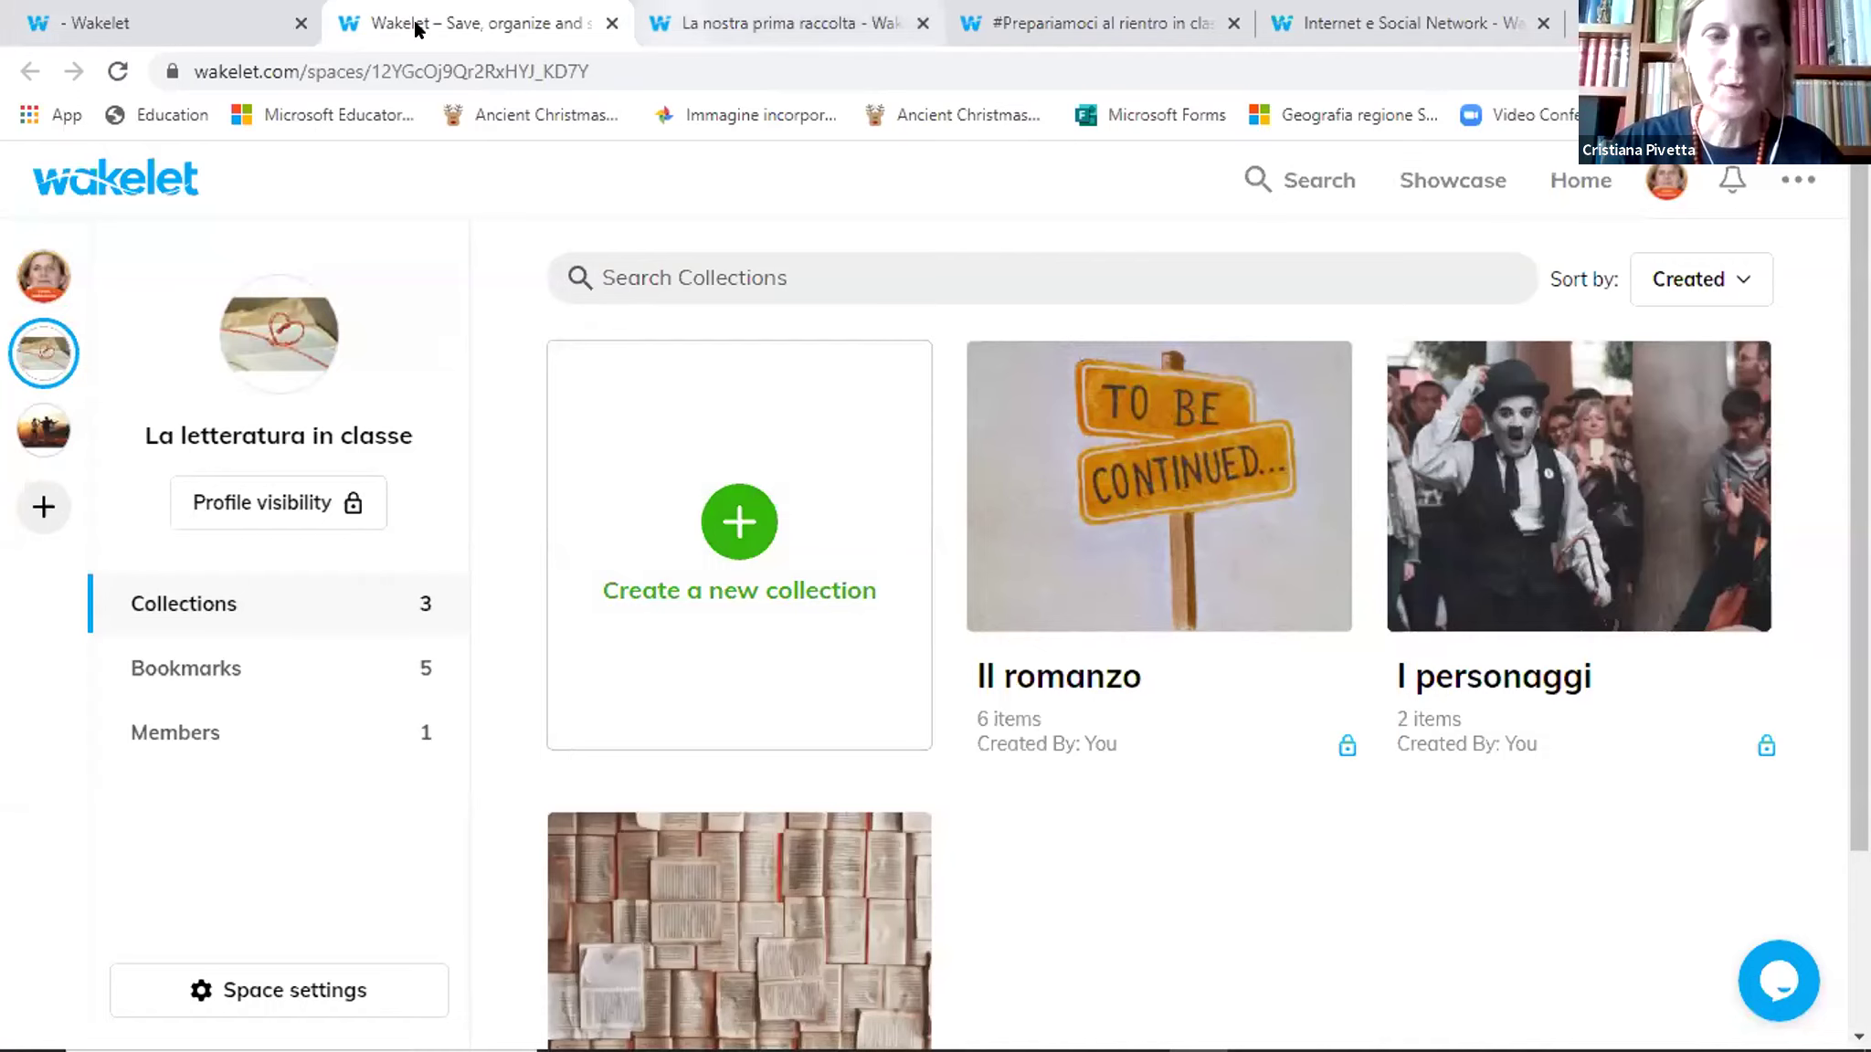
pyautogui.hotkey('ctrl', 'shift', 'Tab')
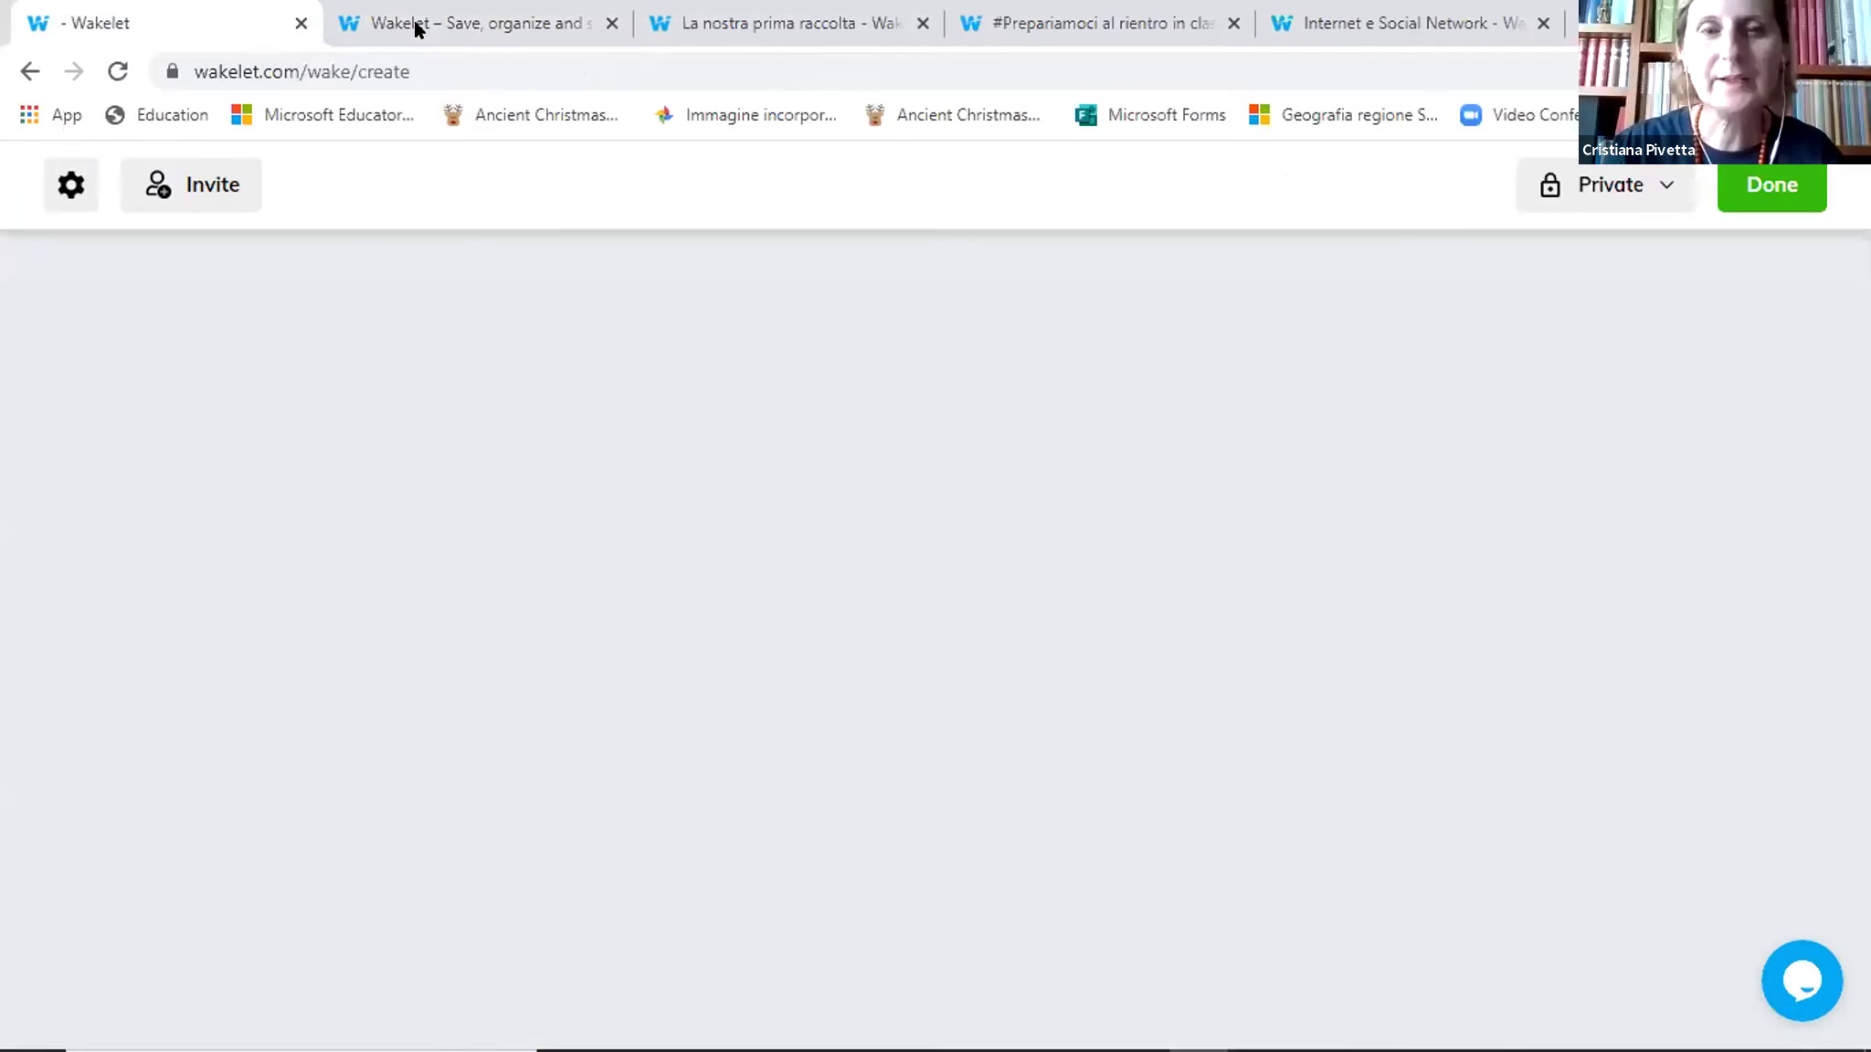
pyautogui.click(416, 27)
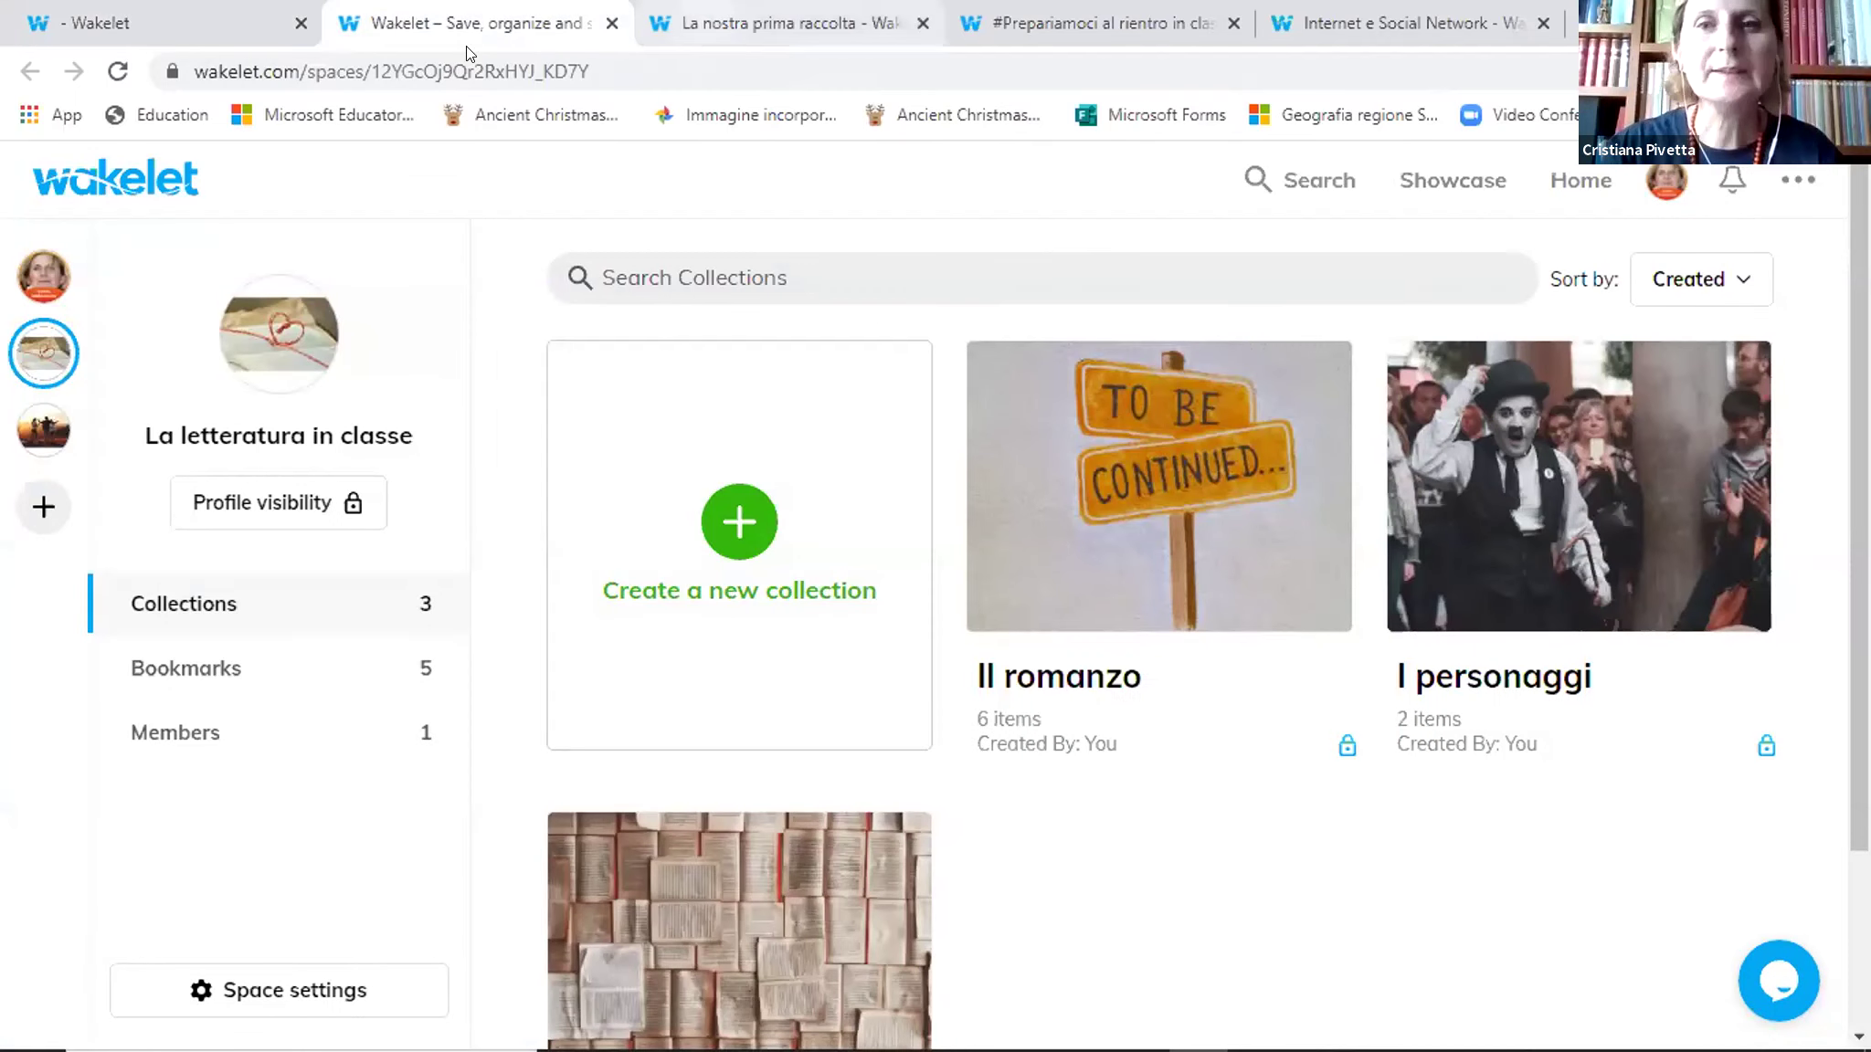
pyautogui.hotkey('ctrl', 'Tab')
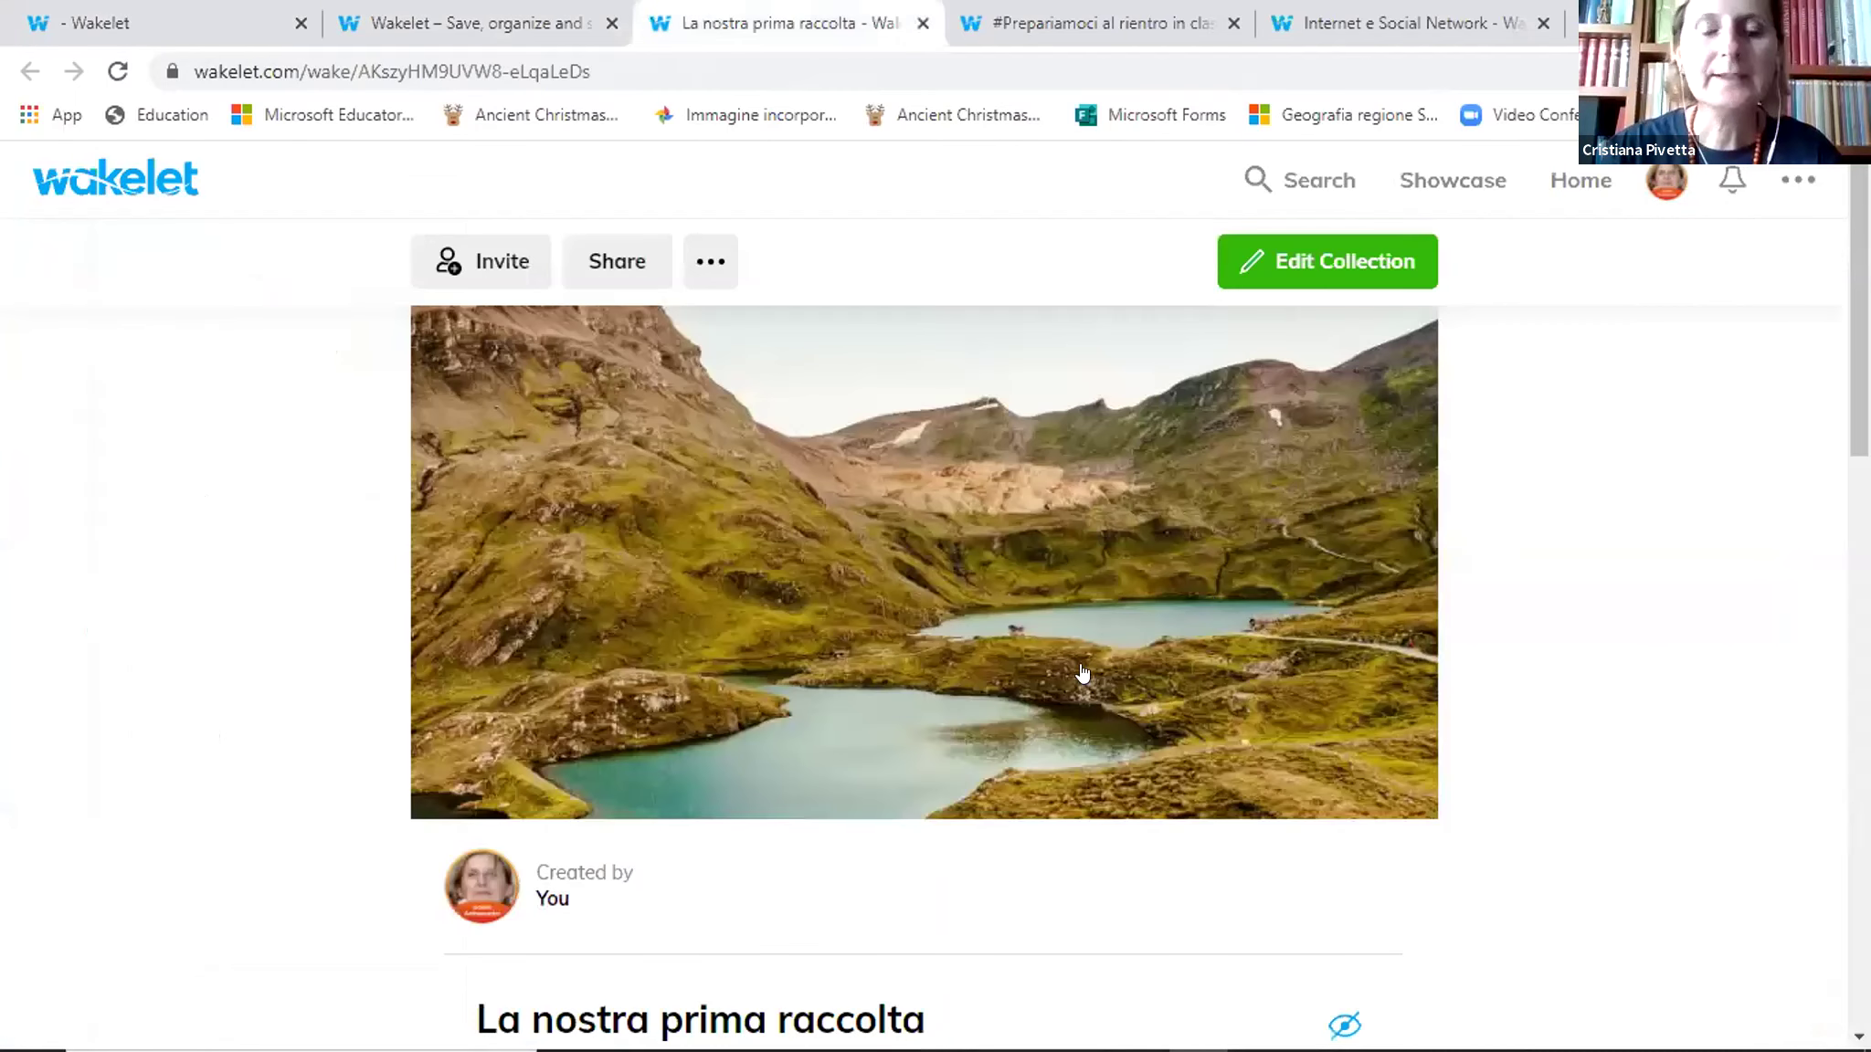
pyautogui.hotkey('ctrl', 'shift', 'Tab')
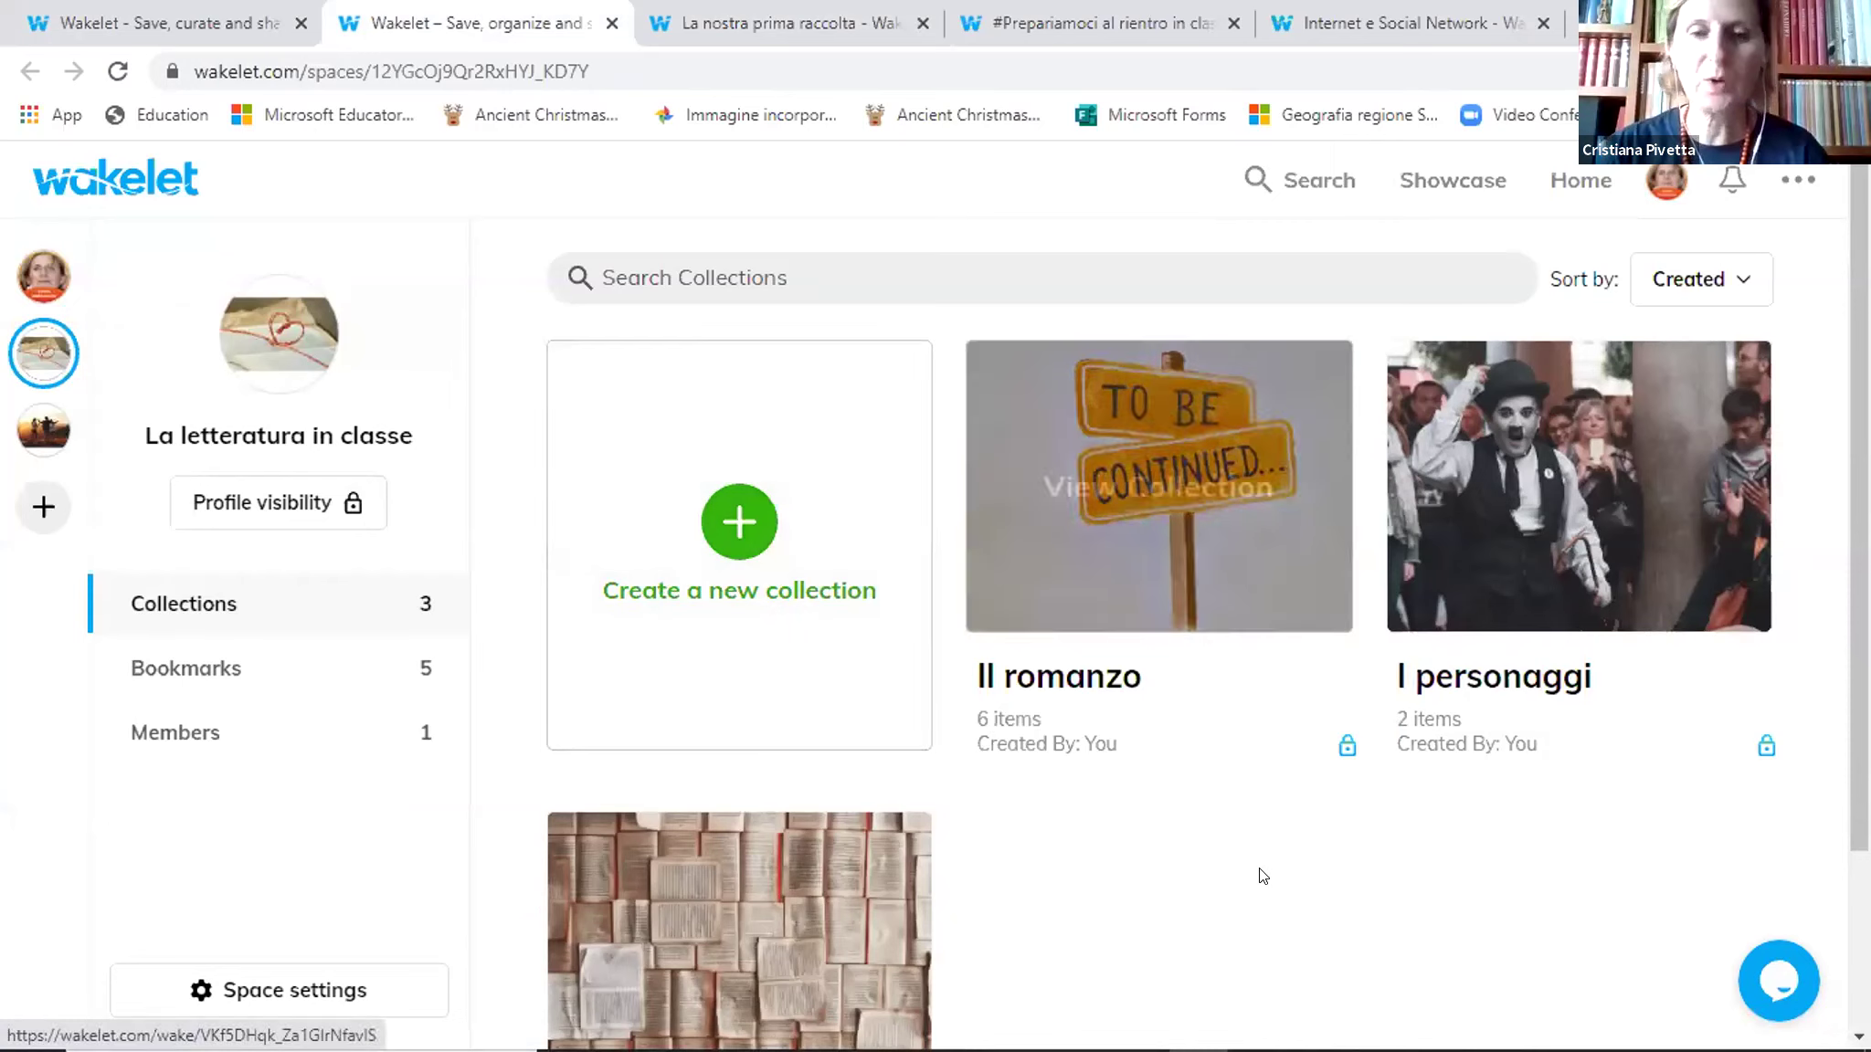
pyautogui.scroll(-3, 1256, 877)
pyautogui.scroll(3, 1257, 876)
pyautogui.scroll(-3, 784, 917)
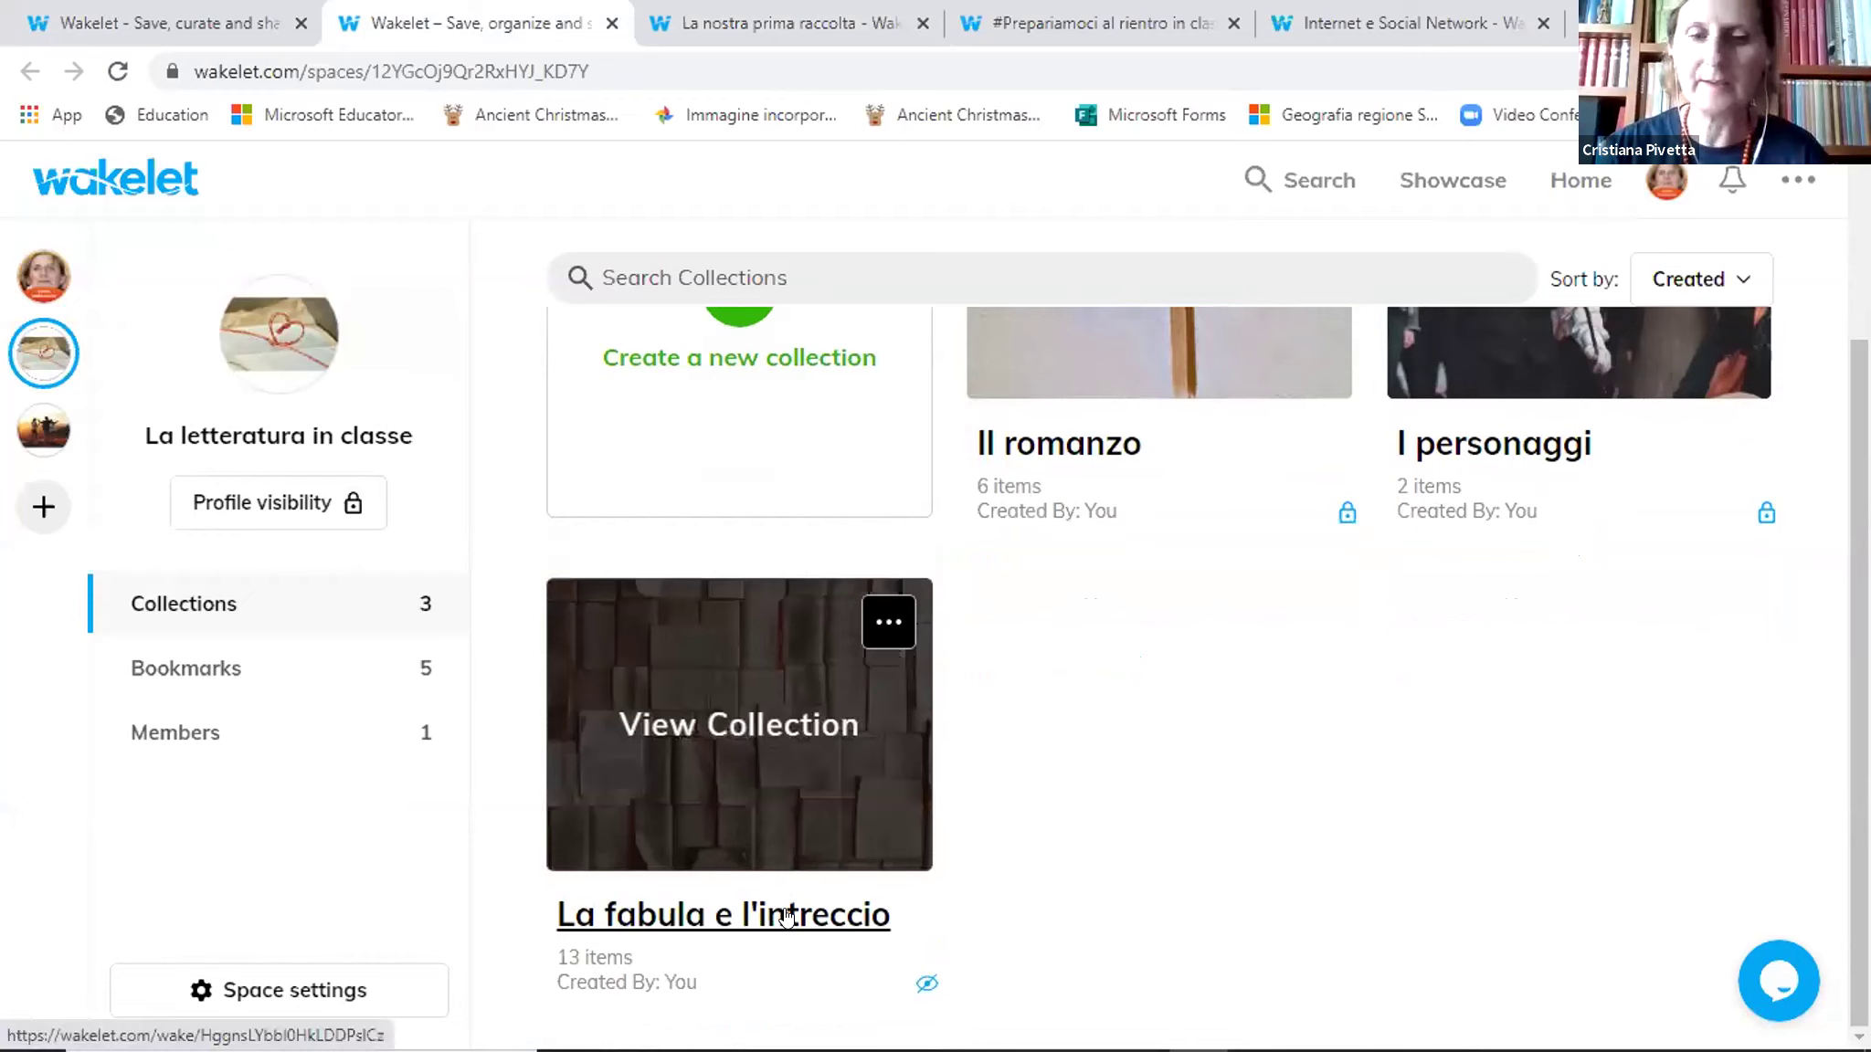
pyautogui.click(786, 916)
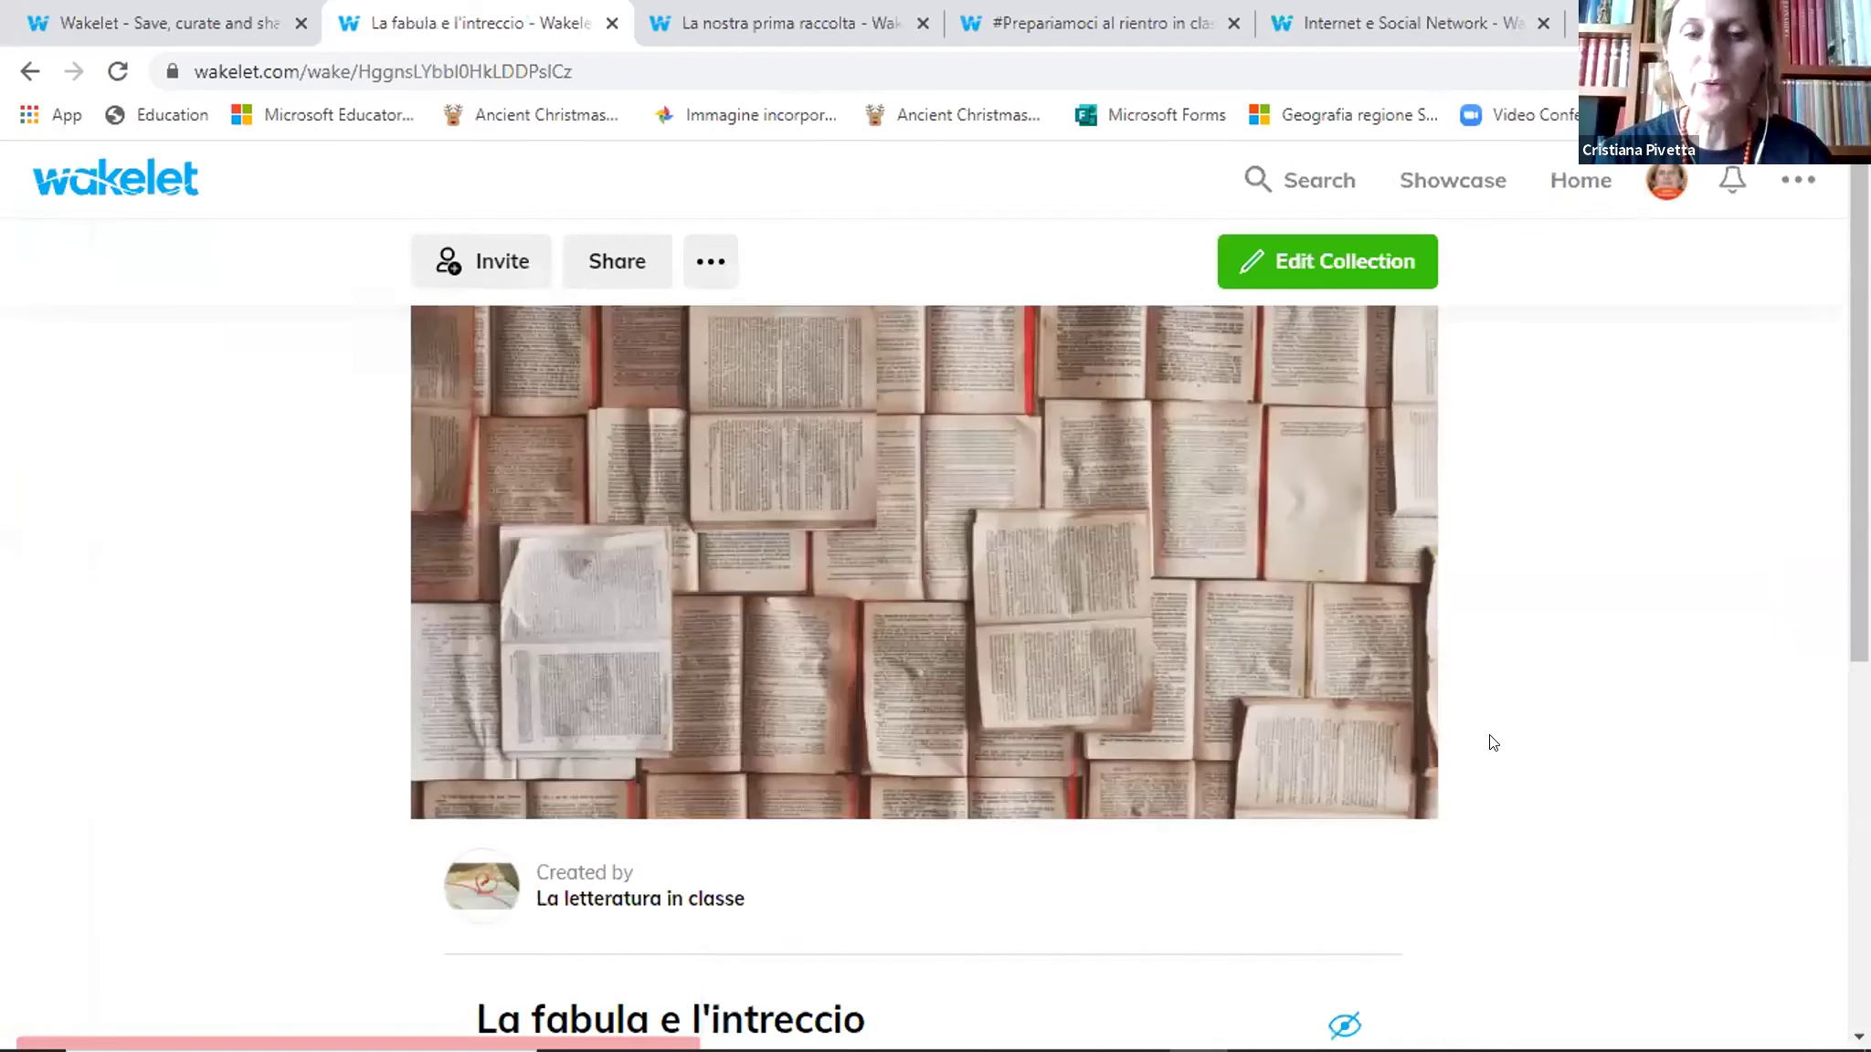
# Look through the title, description and content cards of the collection "La fabula e l'intreccio"
pyautogui.scroll(-7, 1279, 718)
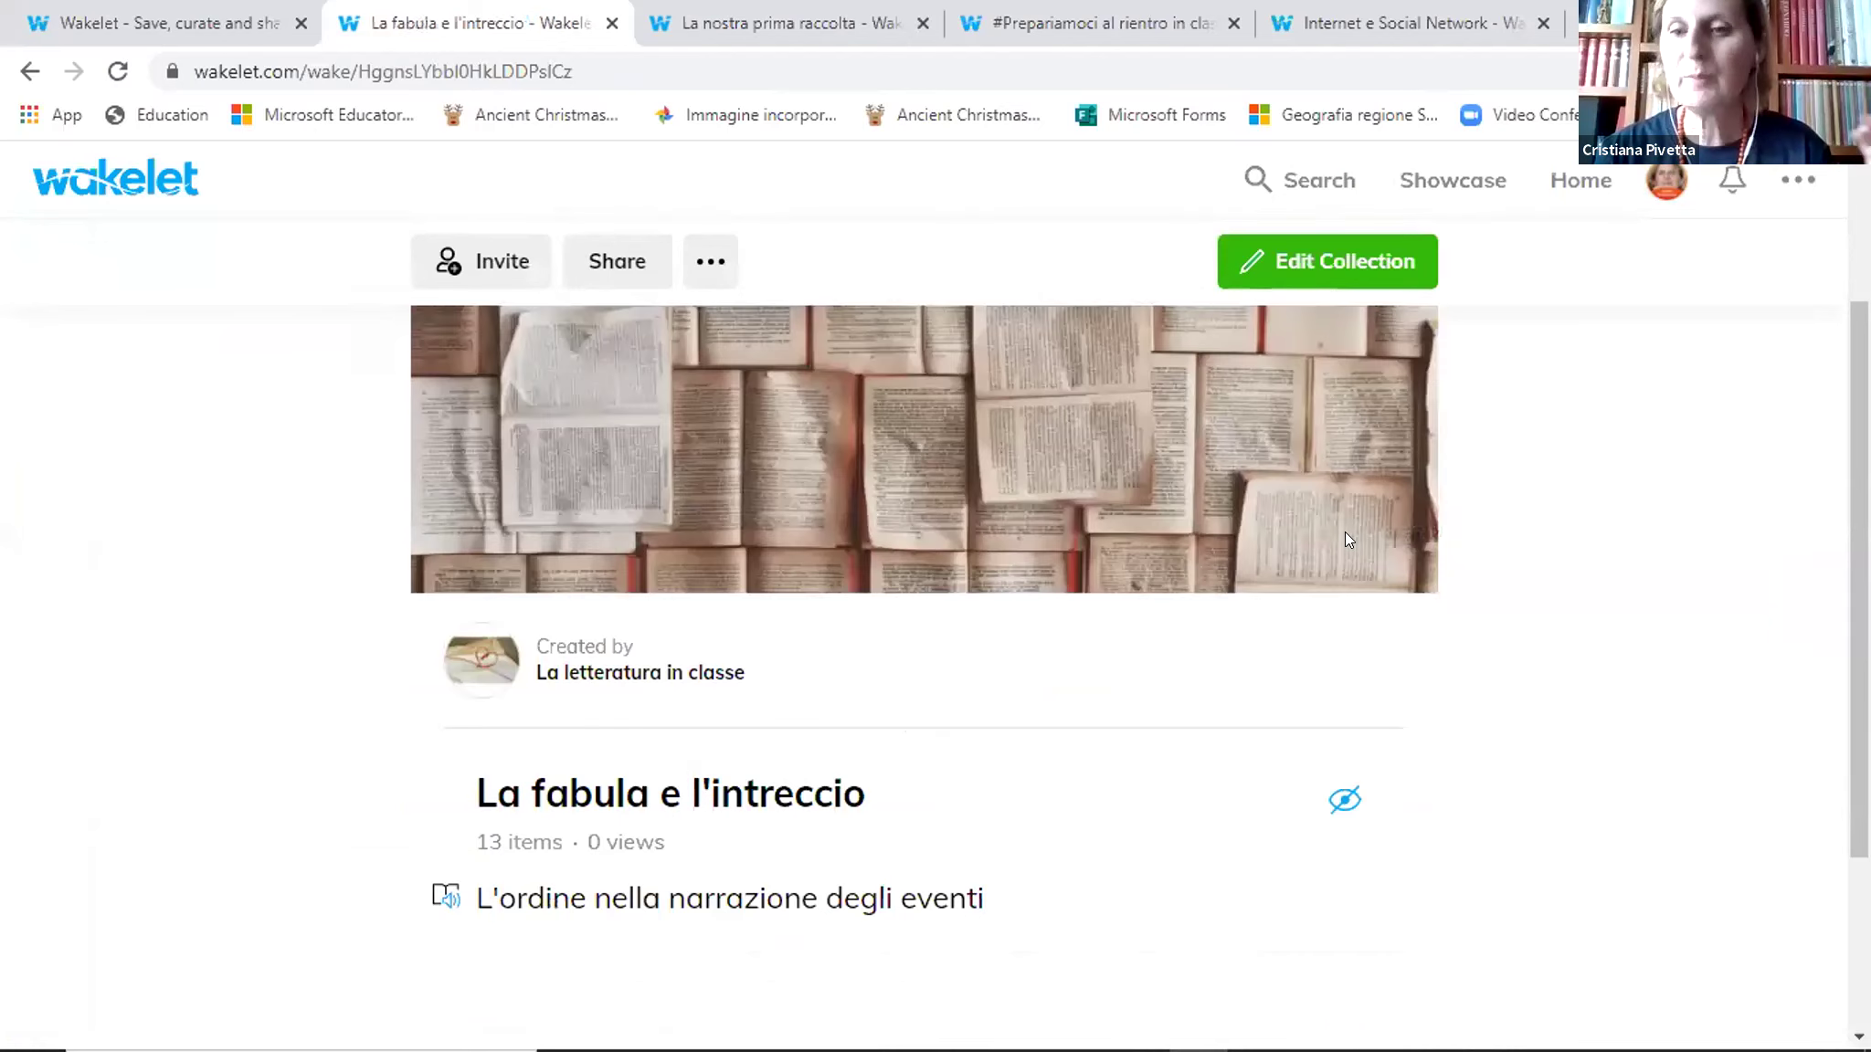
pyautogui.moveTo(1345, 537)
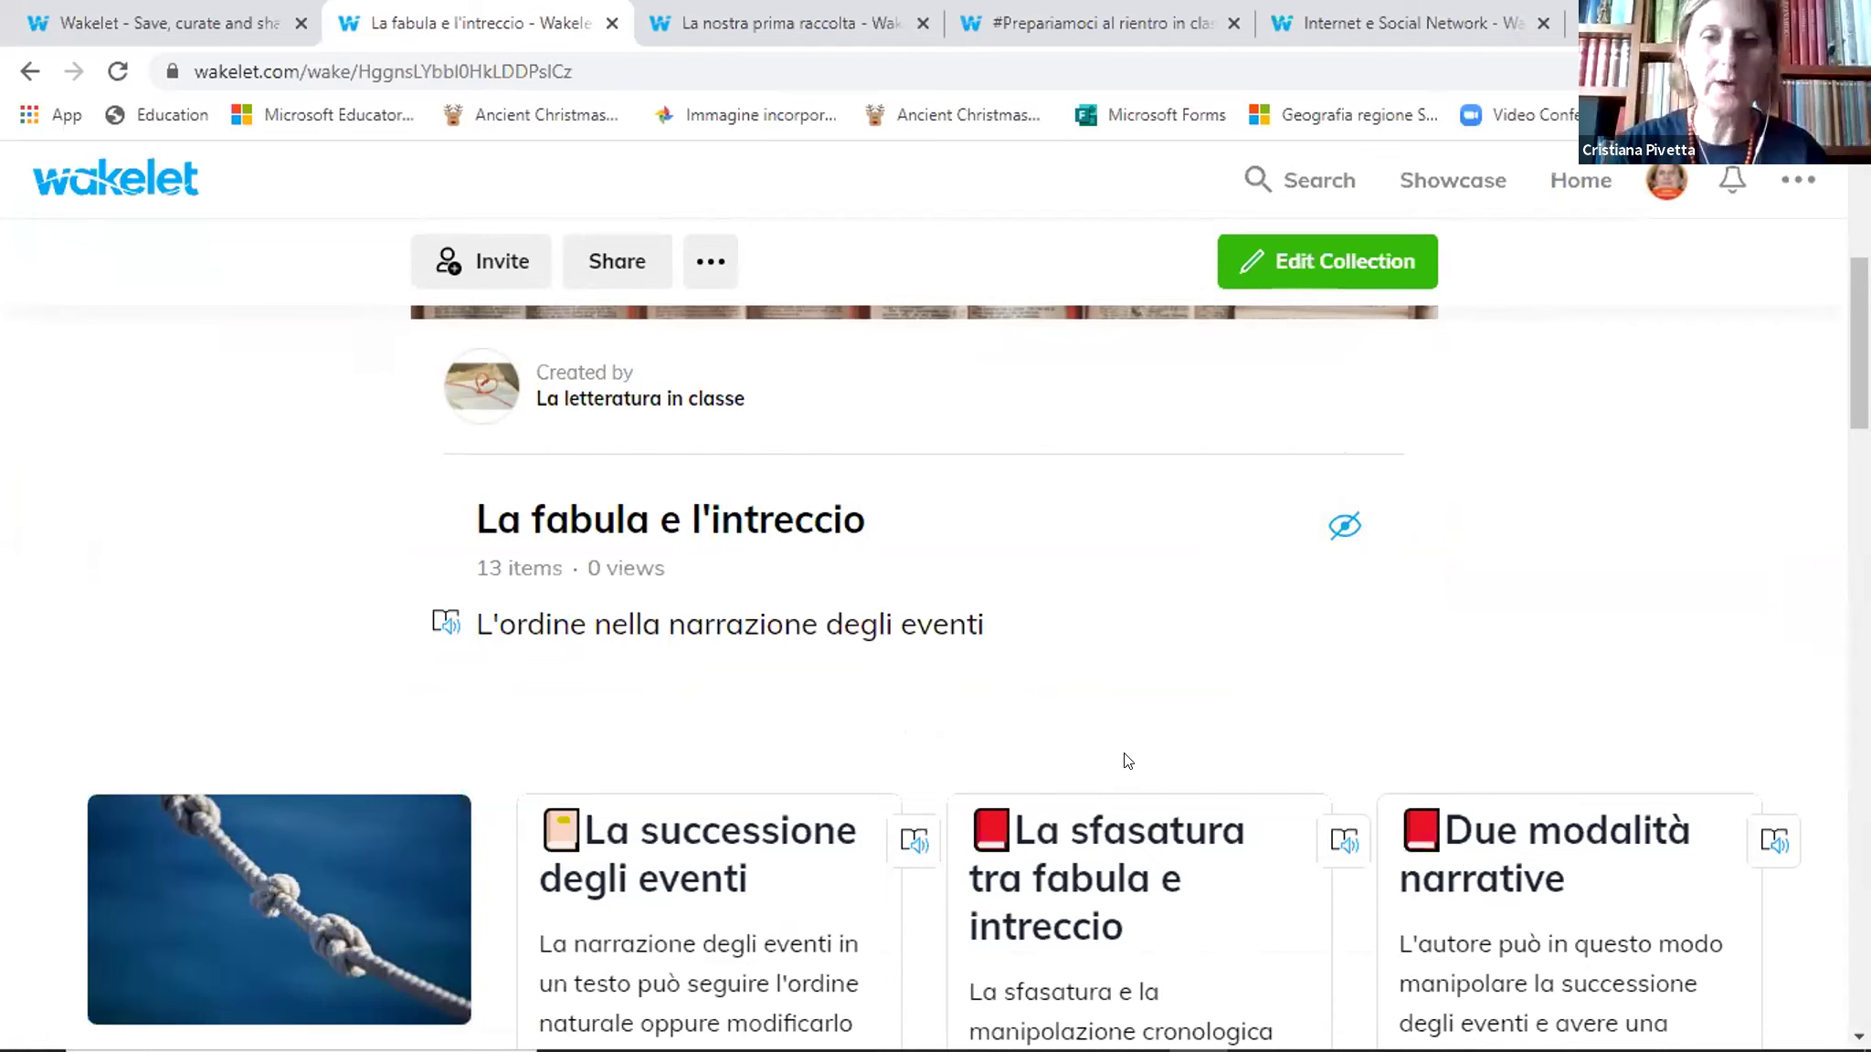
pyautogui.scroll(-5, 1125, 766)
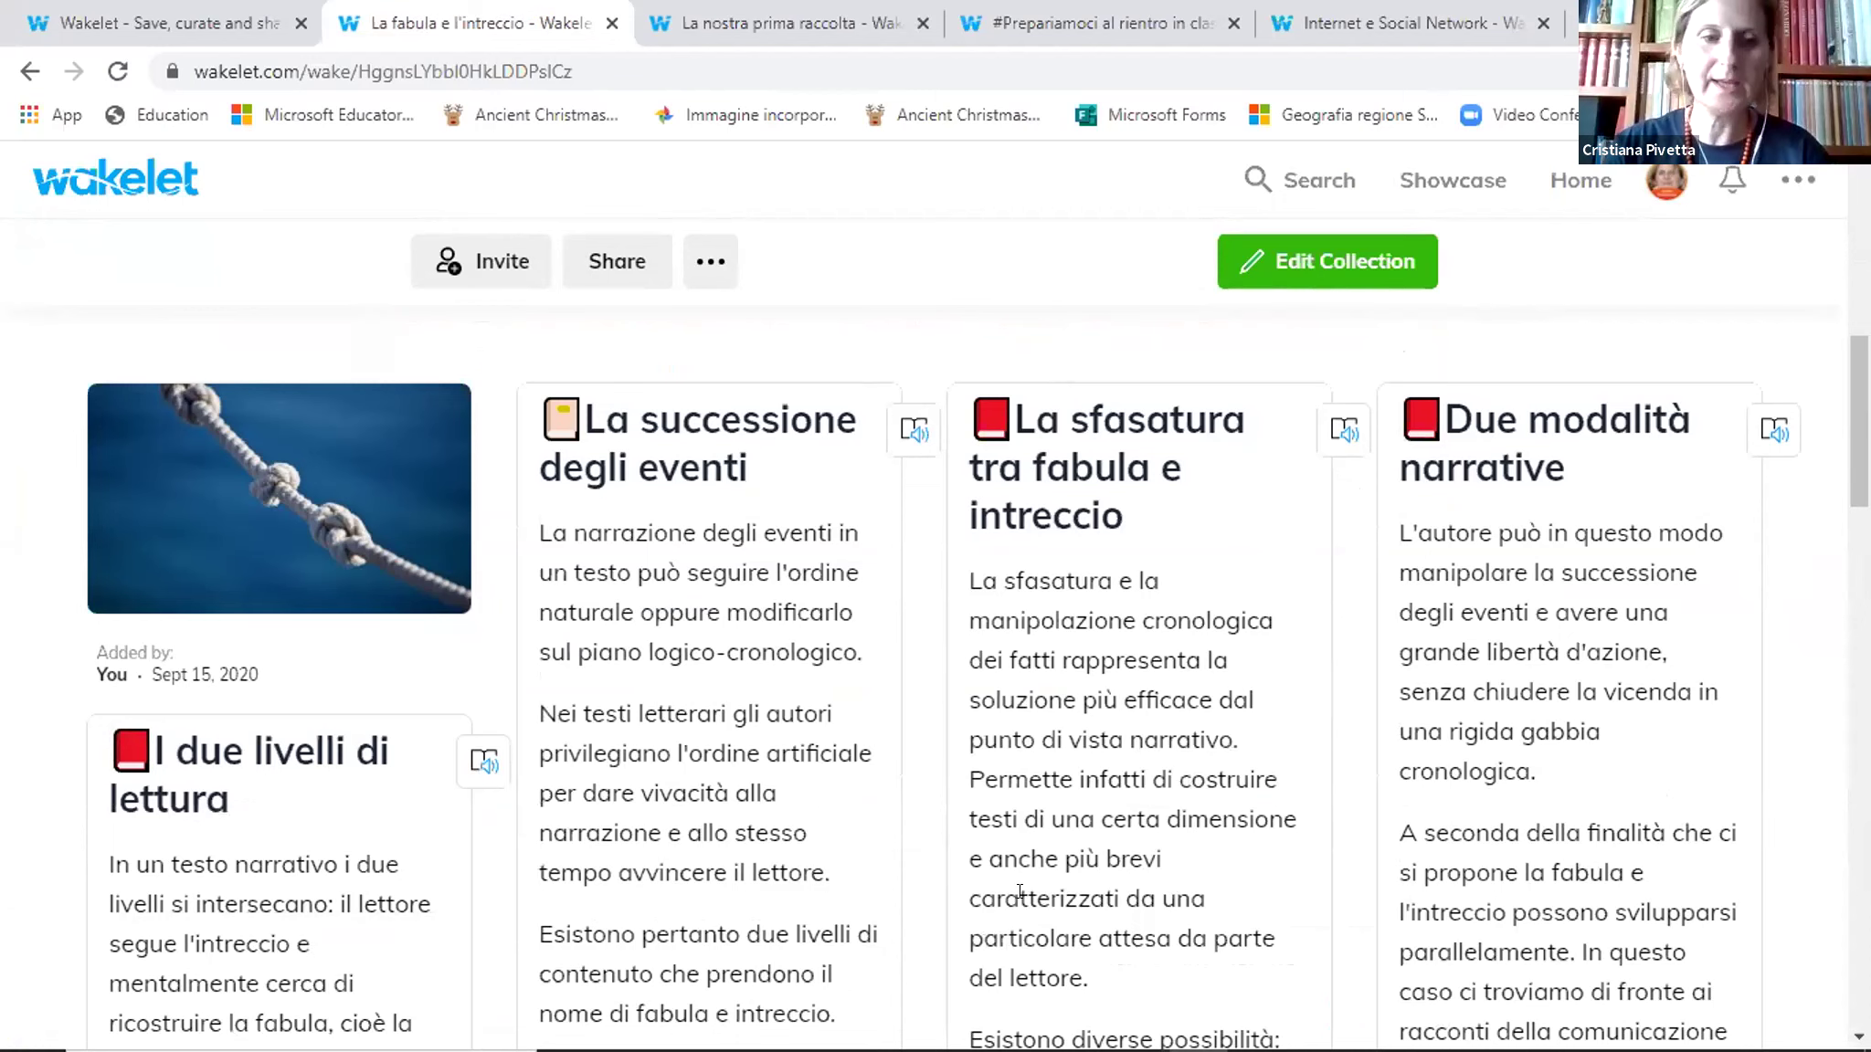
pyautogui.scroll(-1, 1020, 892)
pyautogui.scroll(-3, 1018, 891)
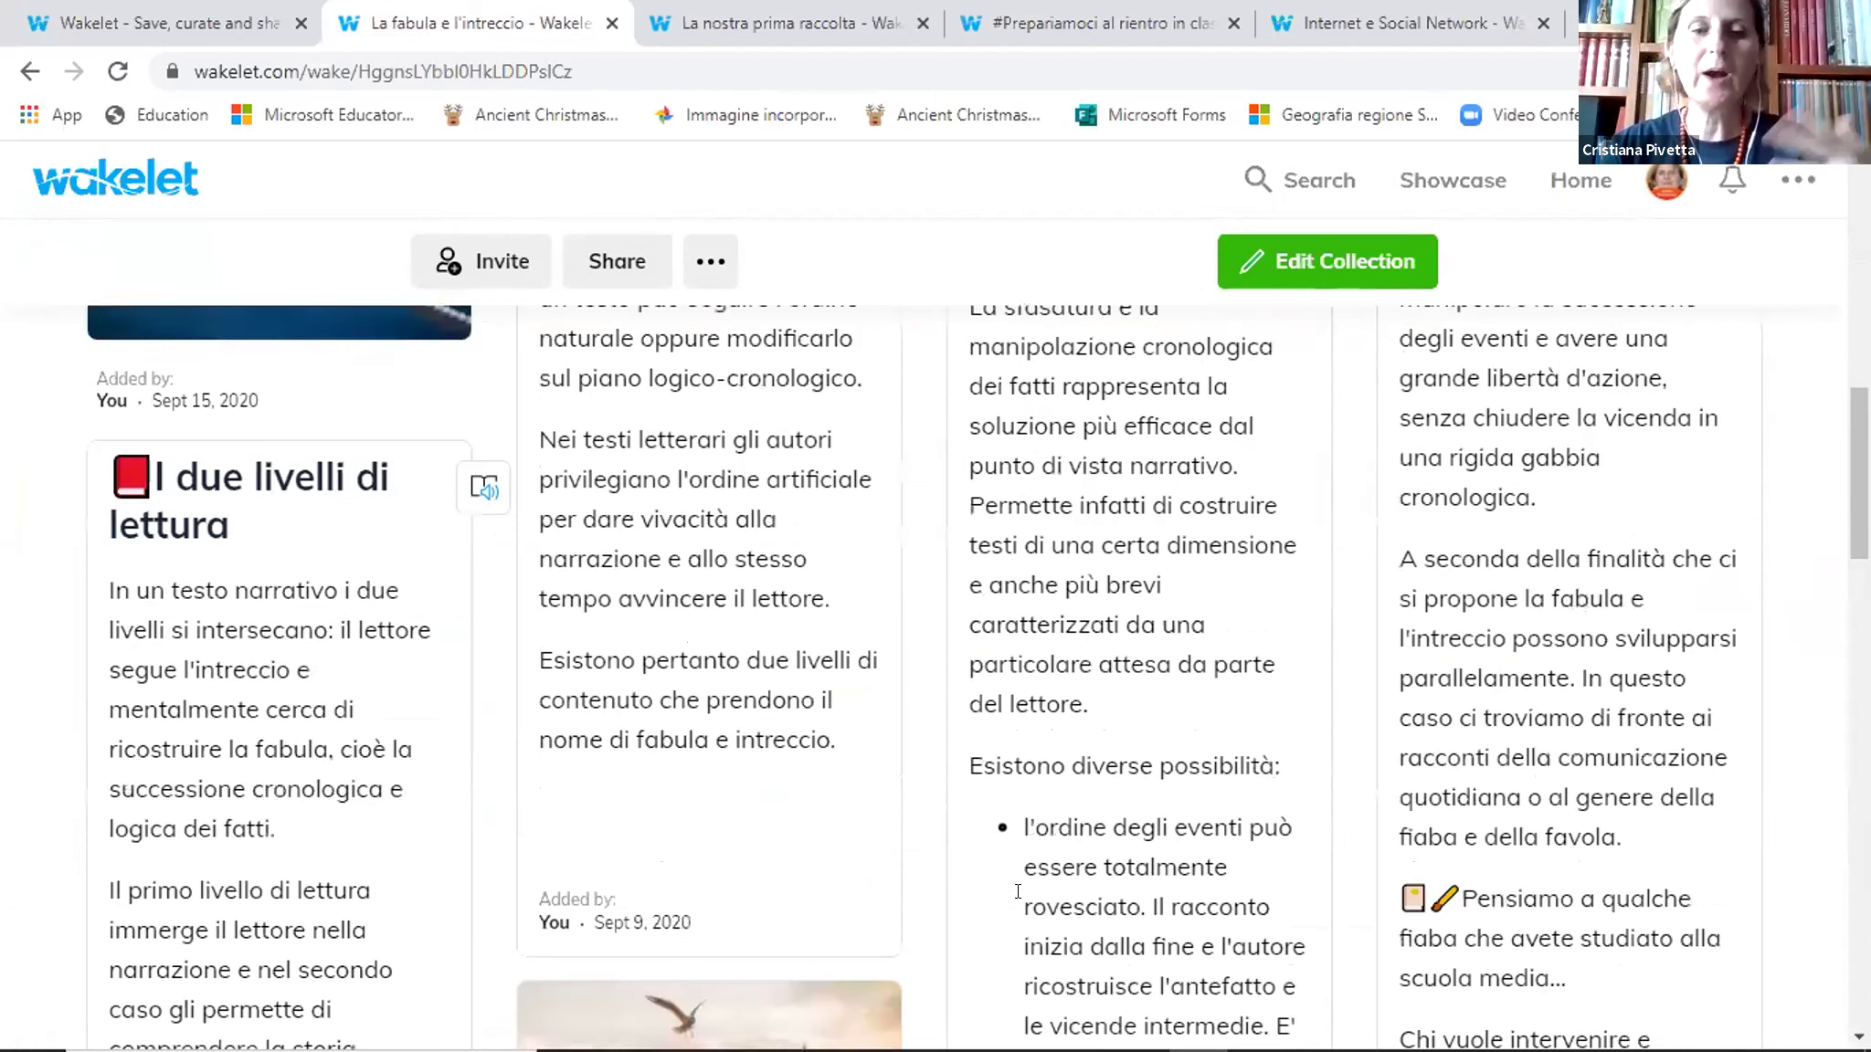
pyautogui.scroll(-9, 998, 888)
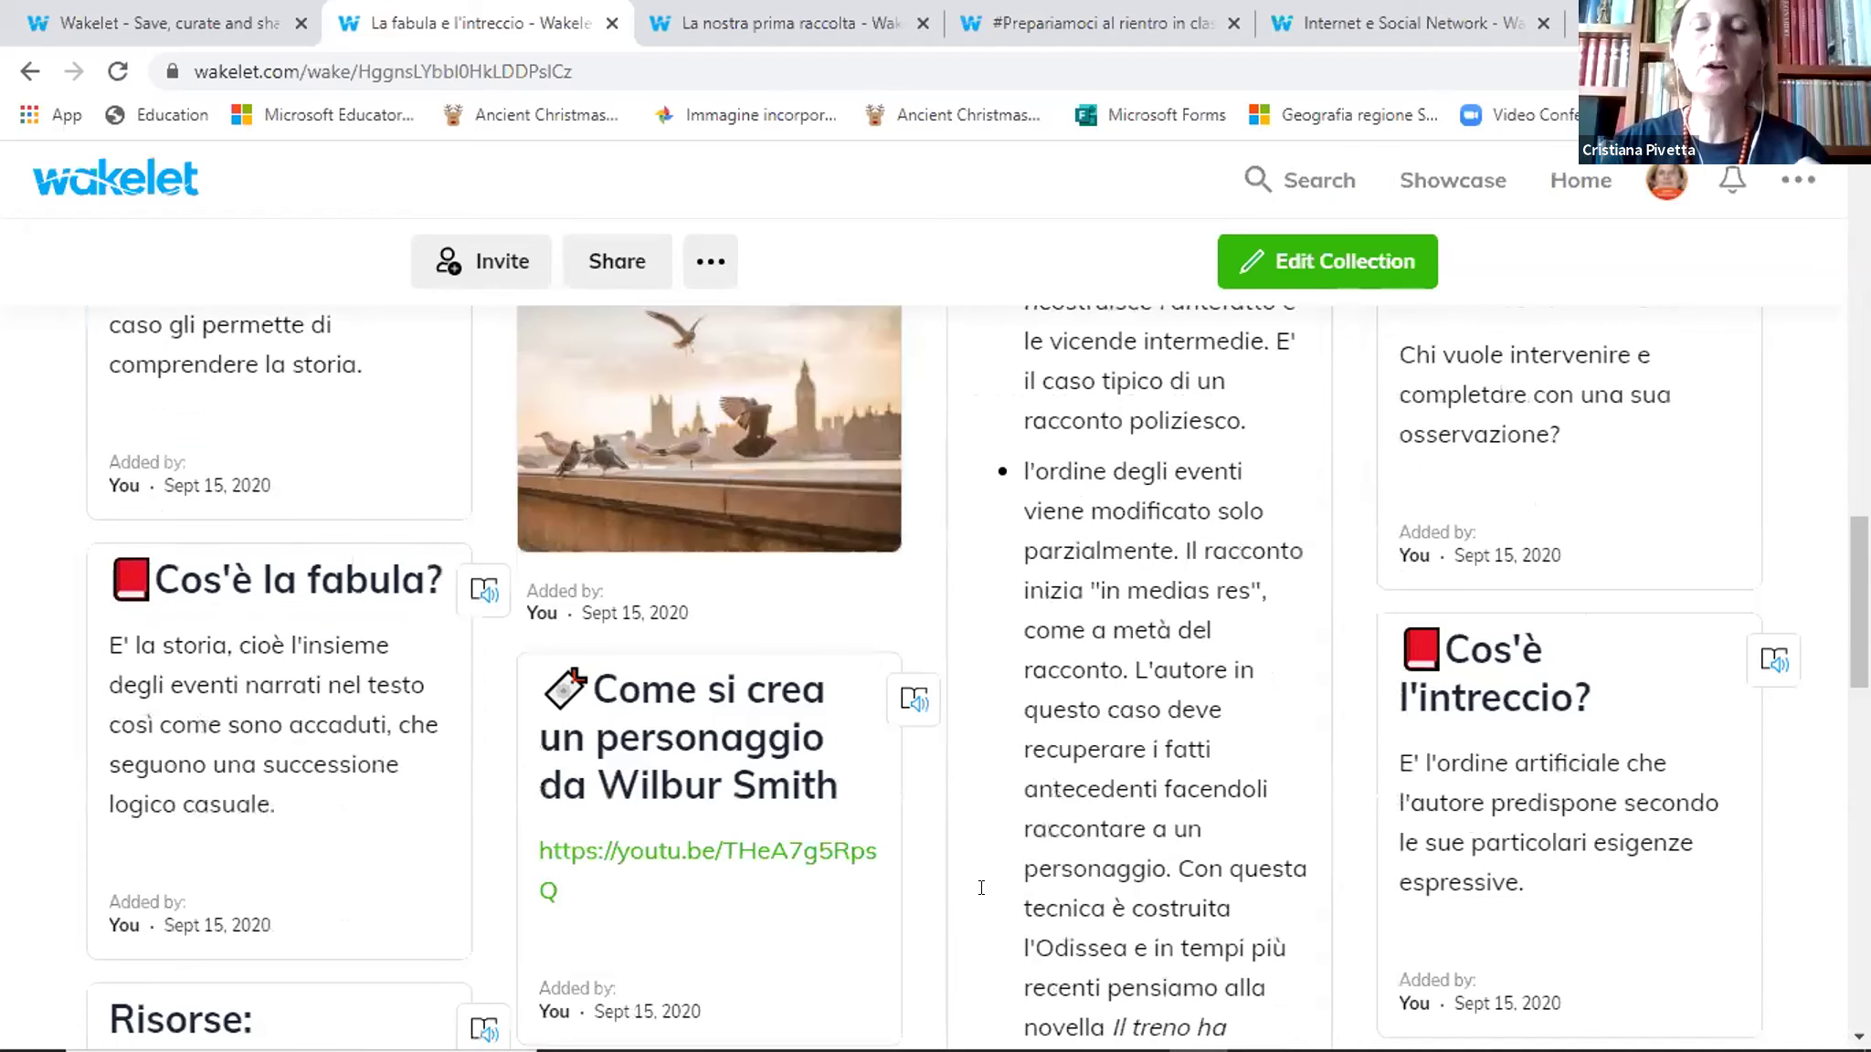
pyautogui.scroll(3, 977, 888)
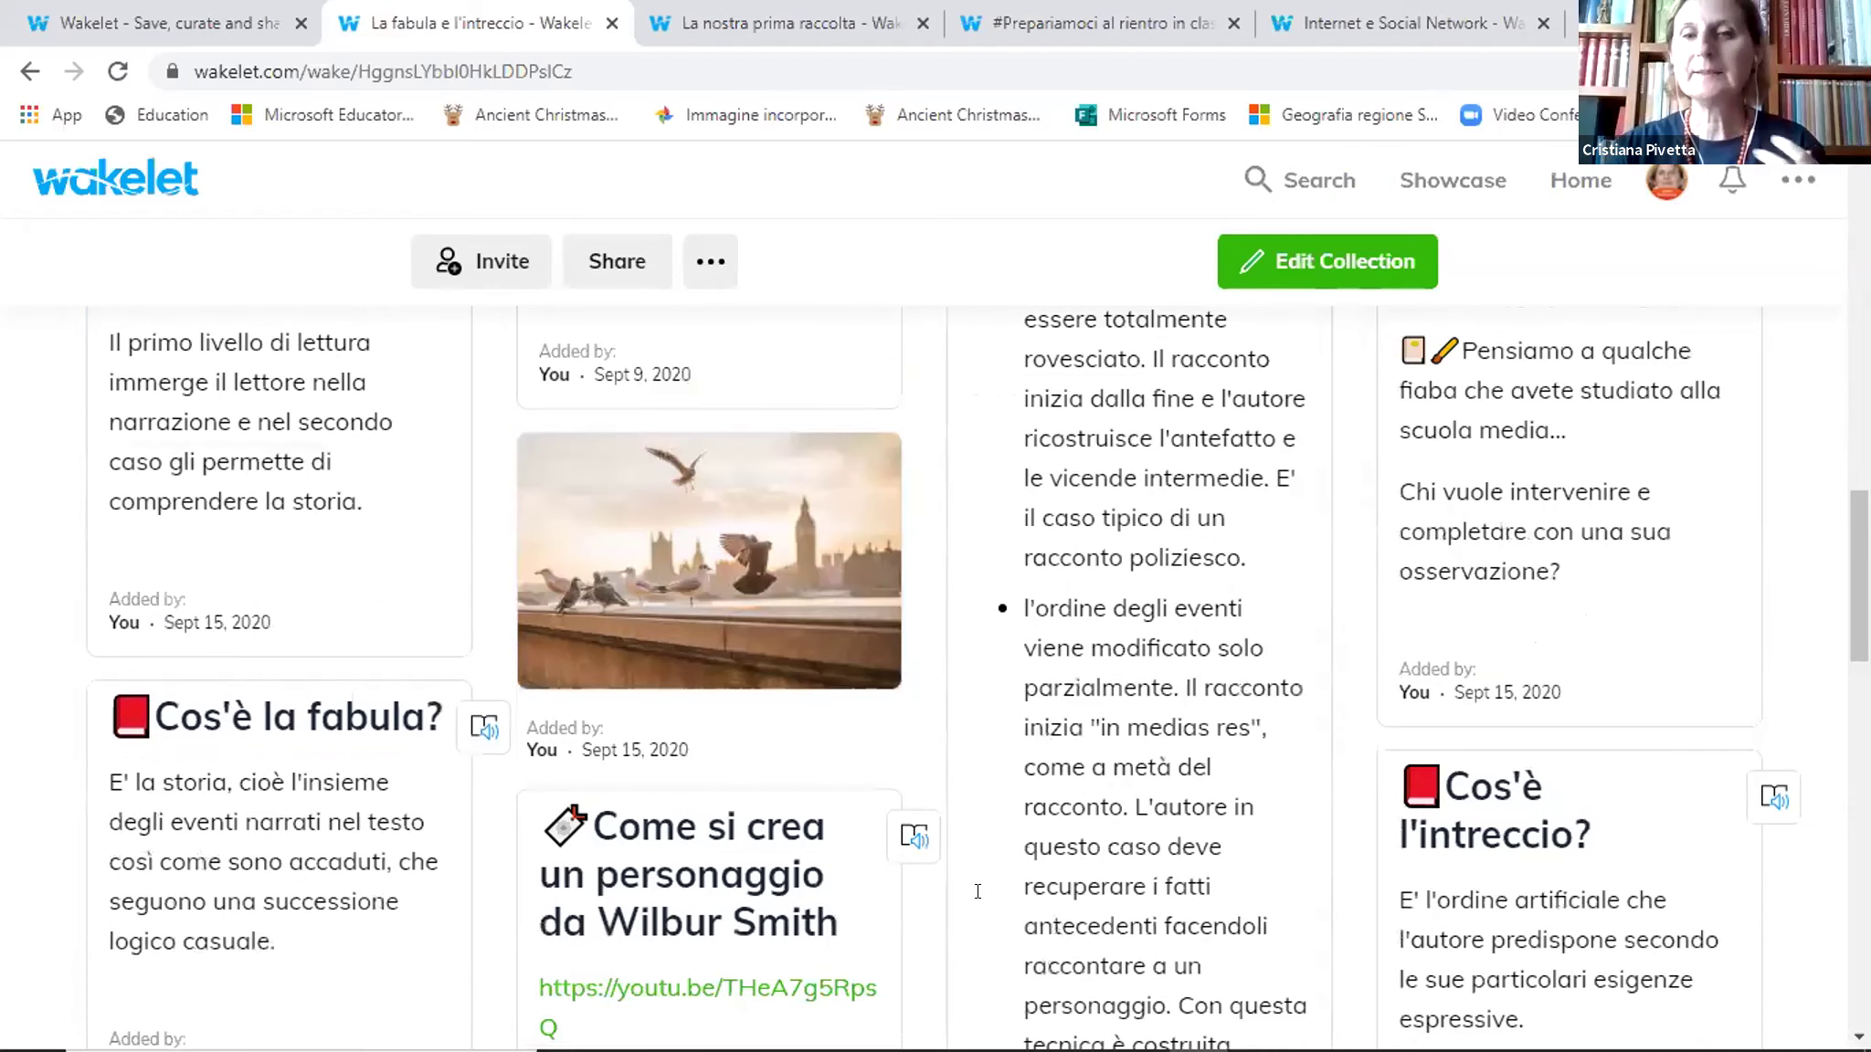
pyautogui.scroll(8, 977, 891)
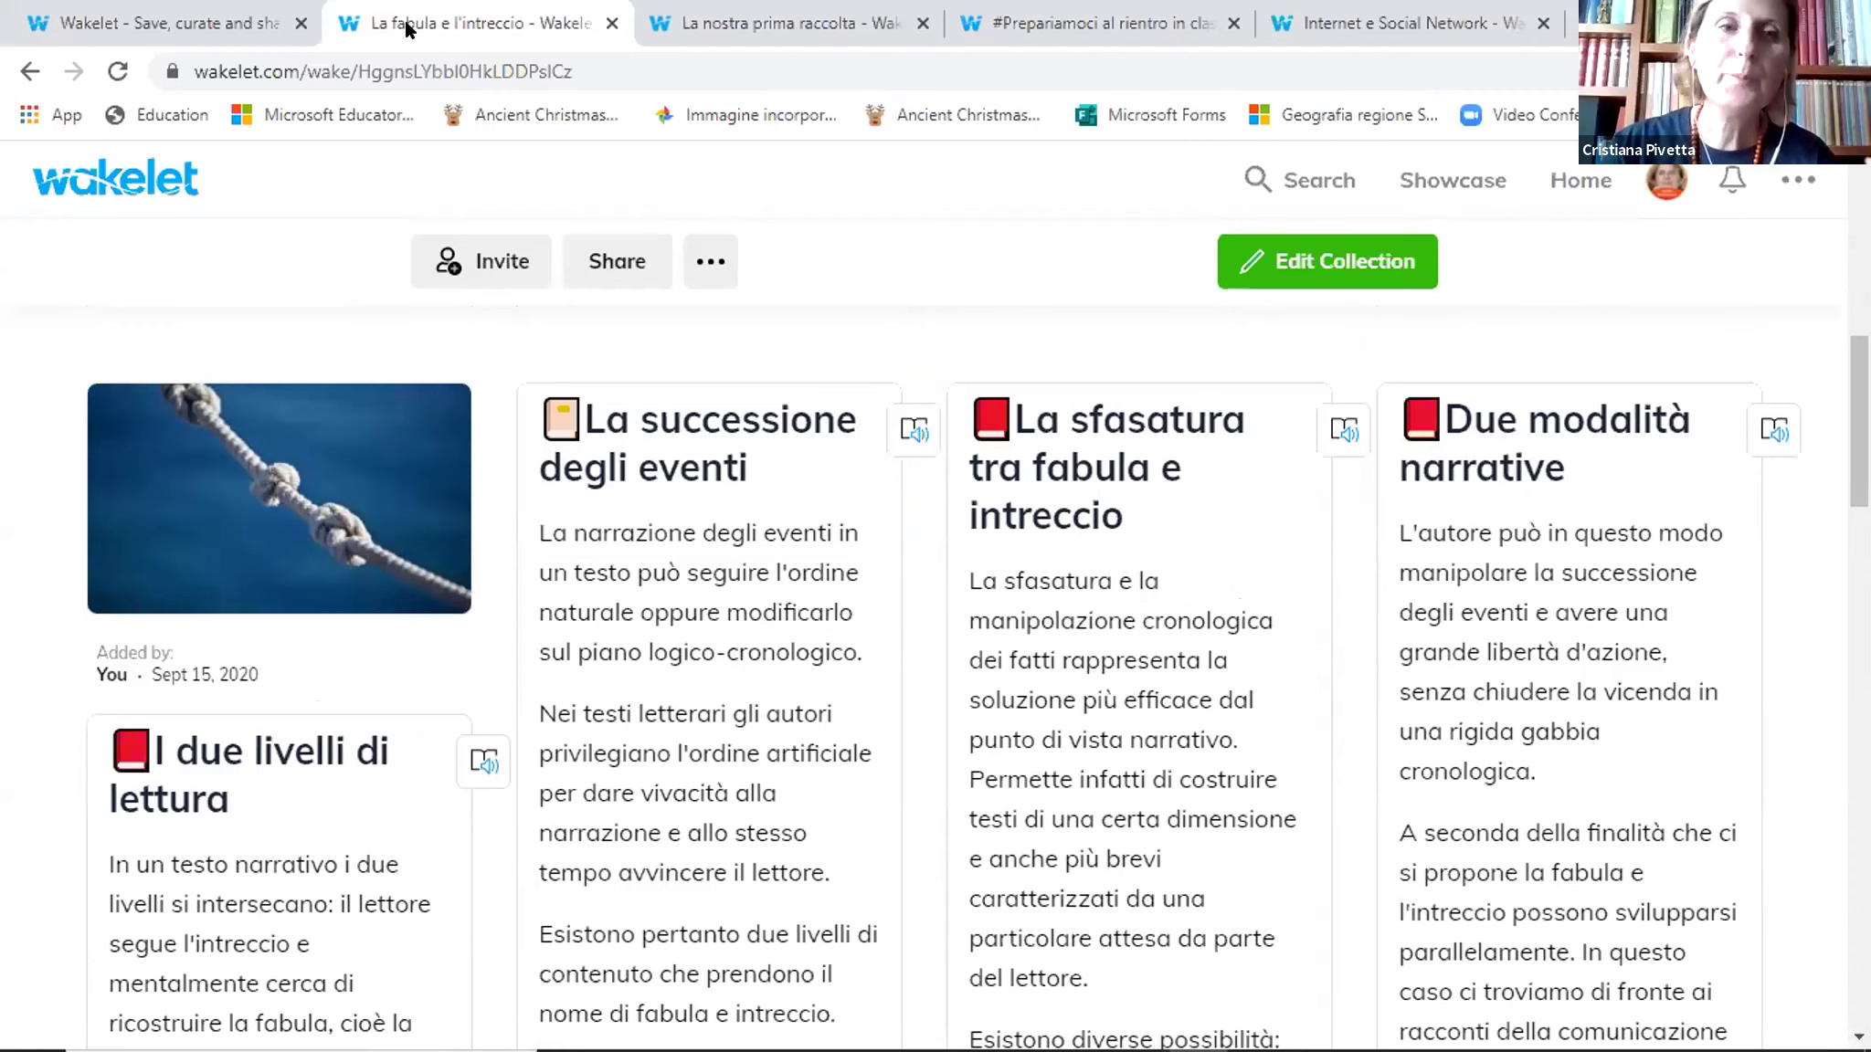
# Give the new private collection the title "Prova" and description "Prova", and show the content types that can be added
pyautogui.hotkey('ctrl', 'shift', 'Tab')
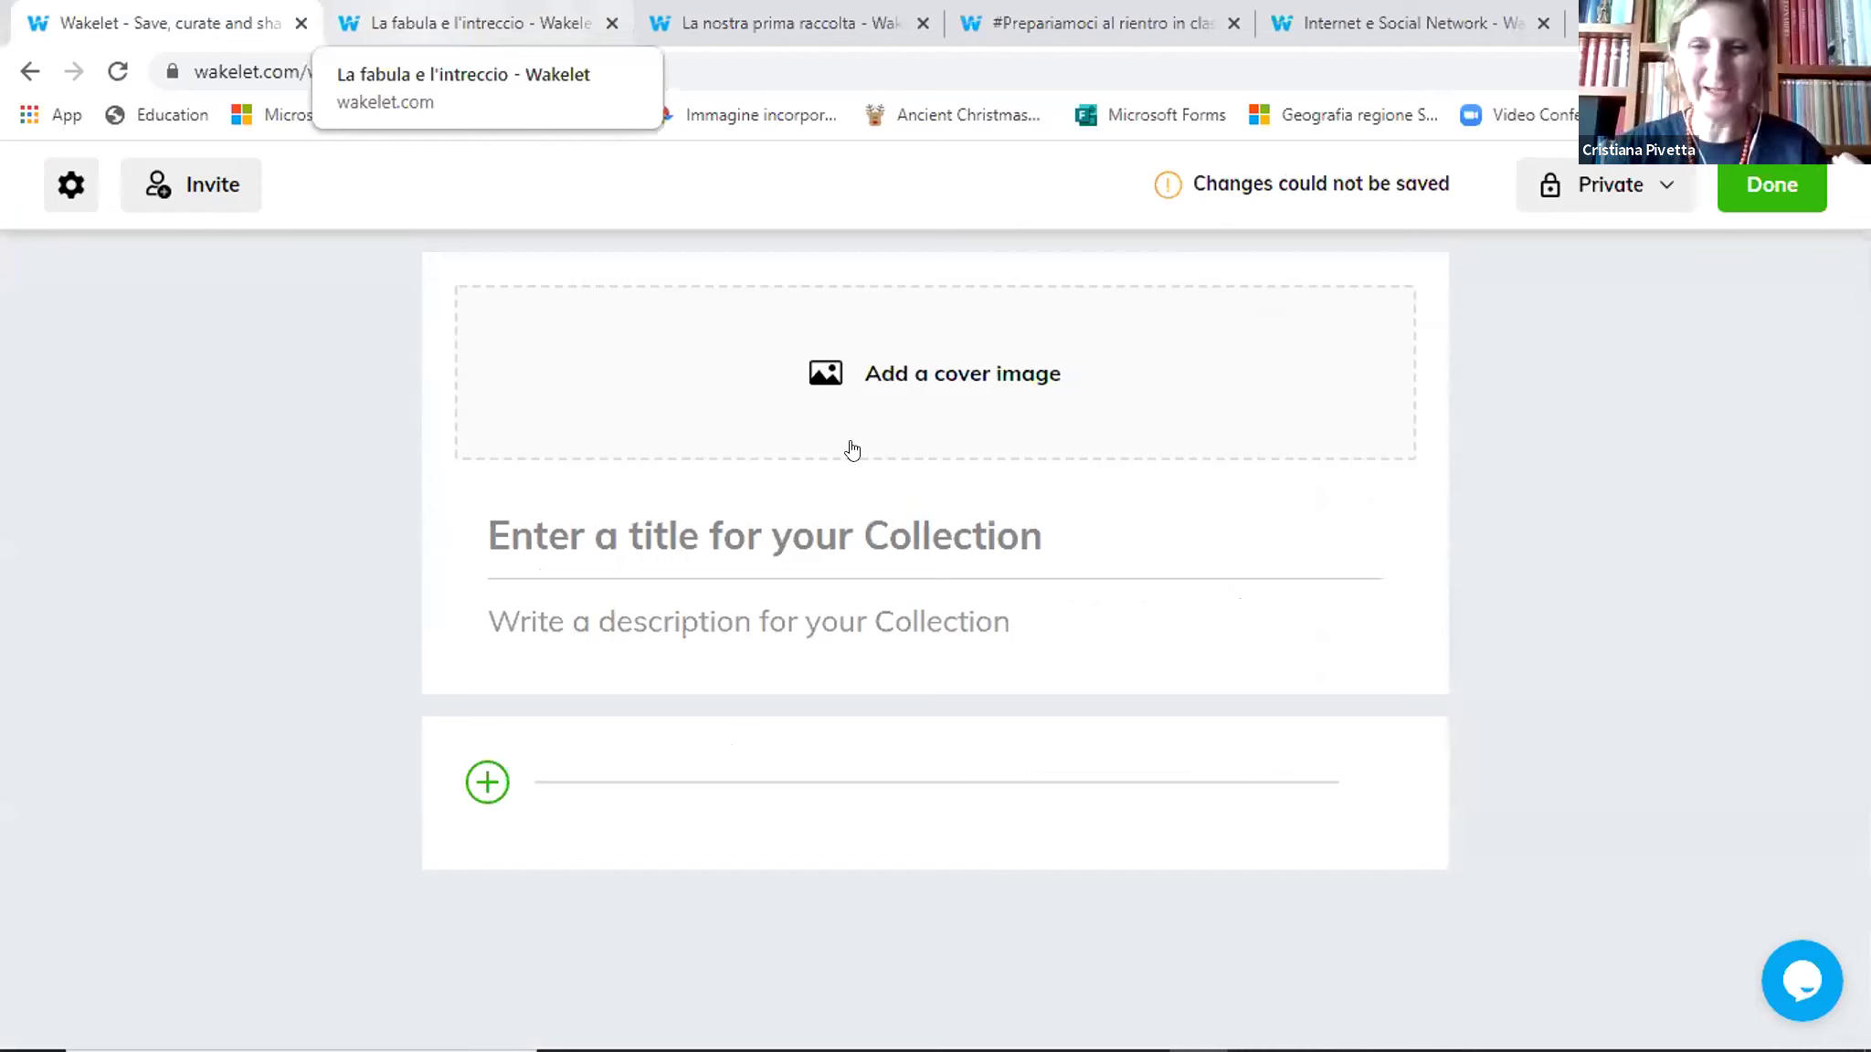
pyautogui.click(948, 408)
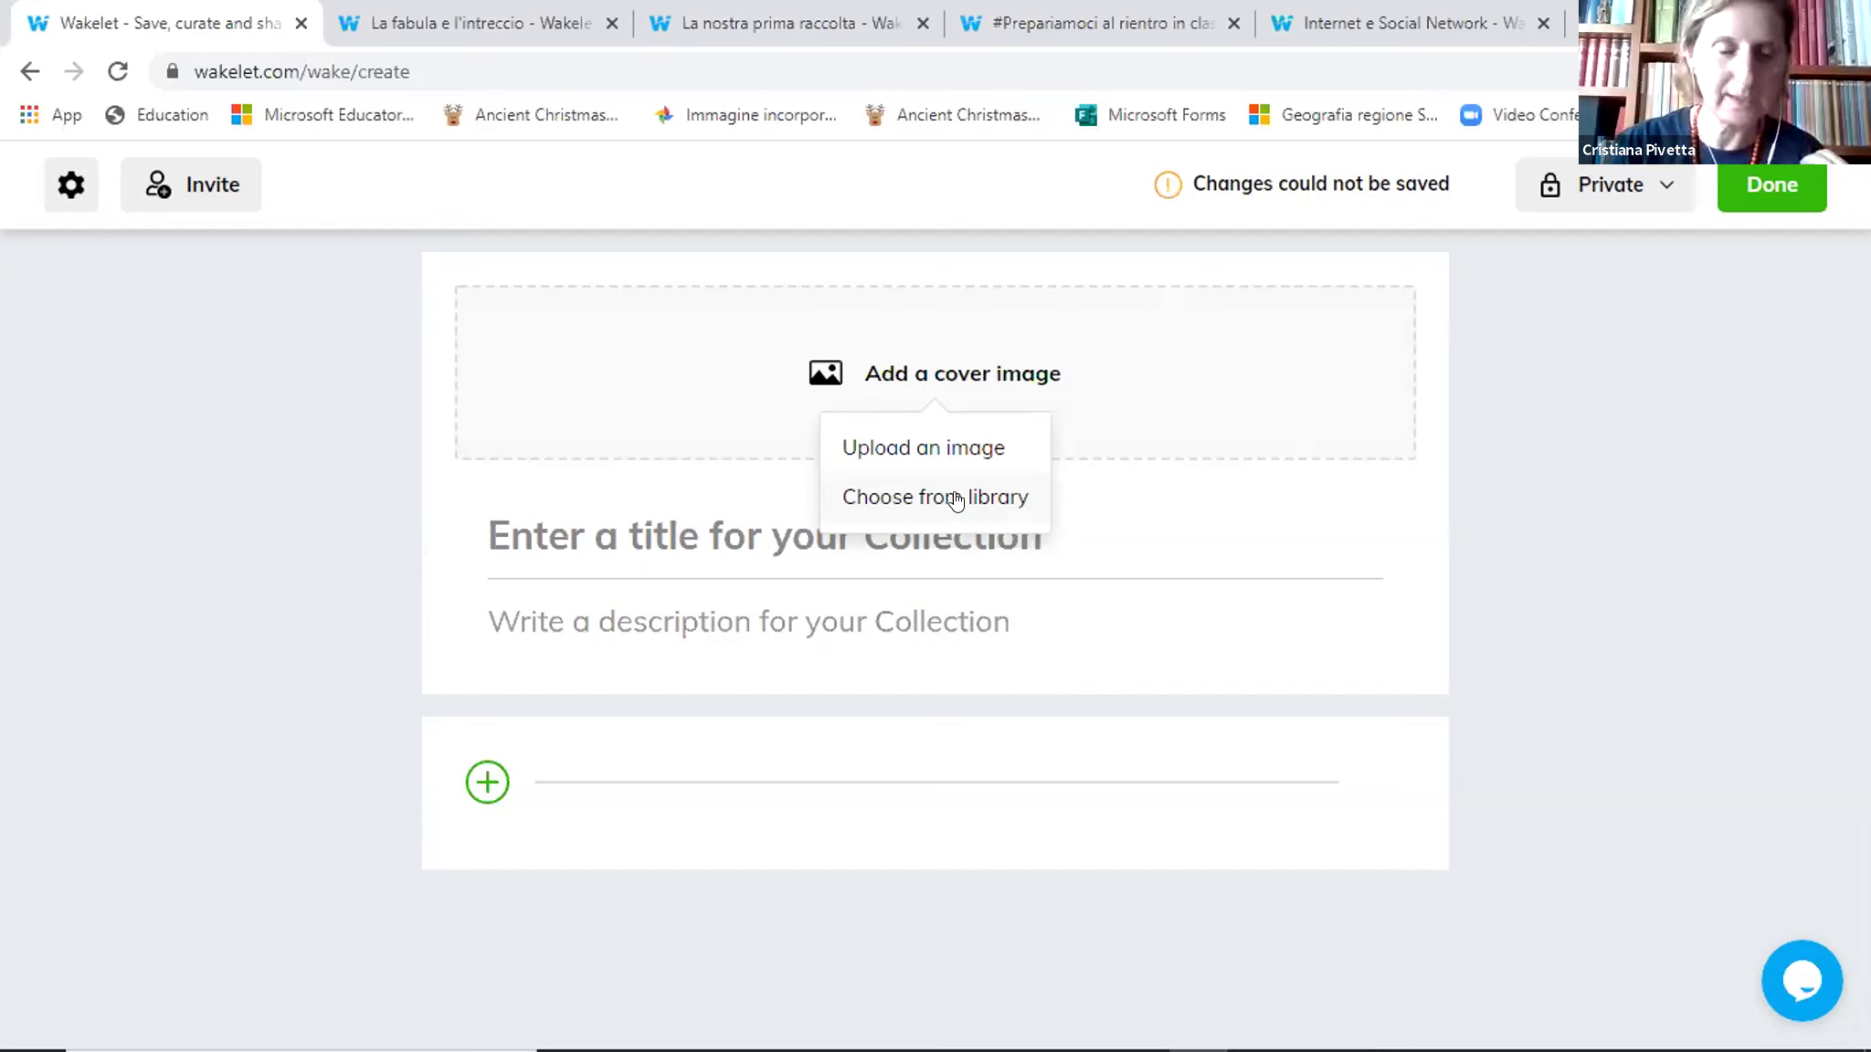
pyautogui.click(784, 524)
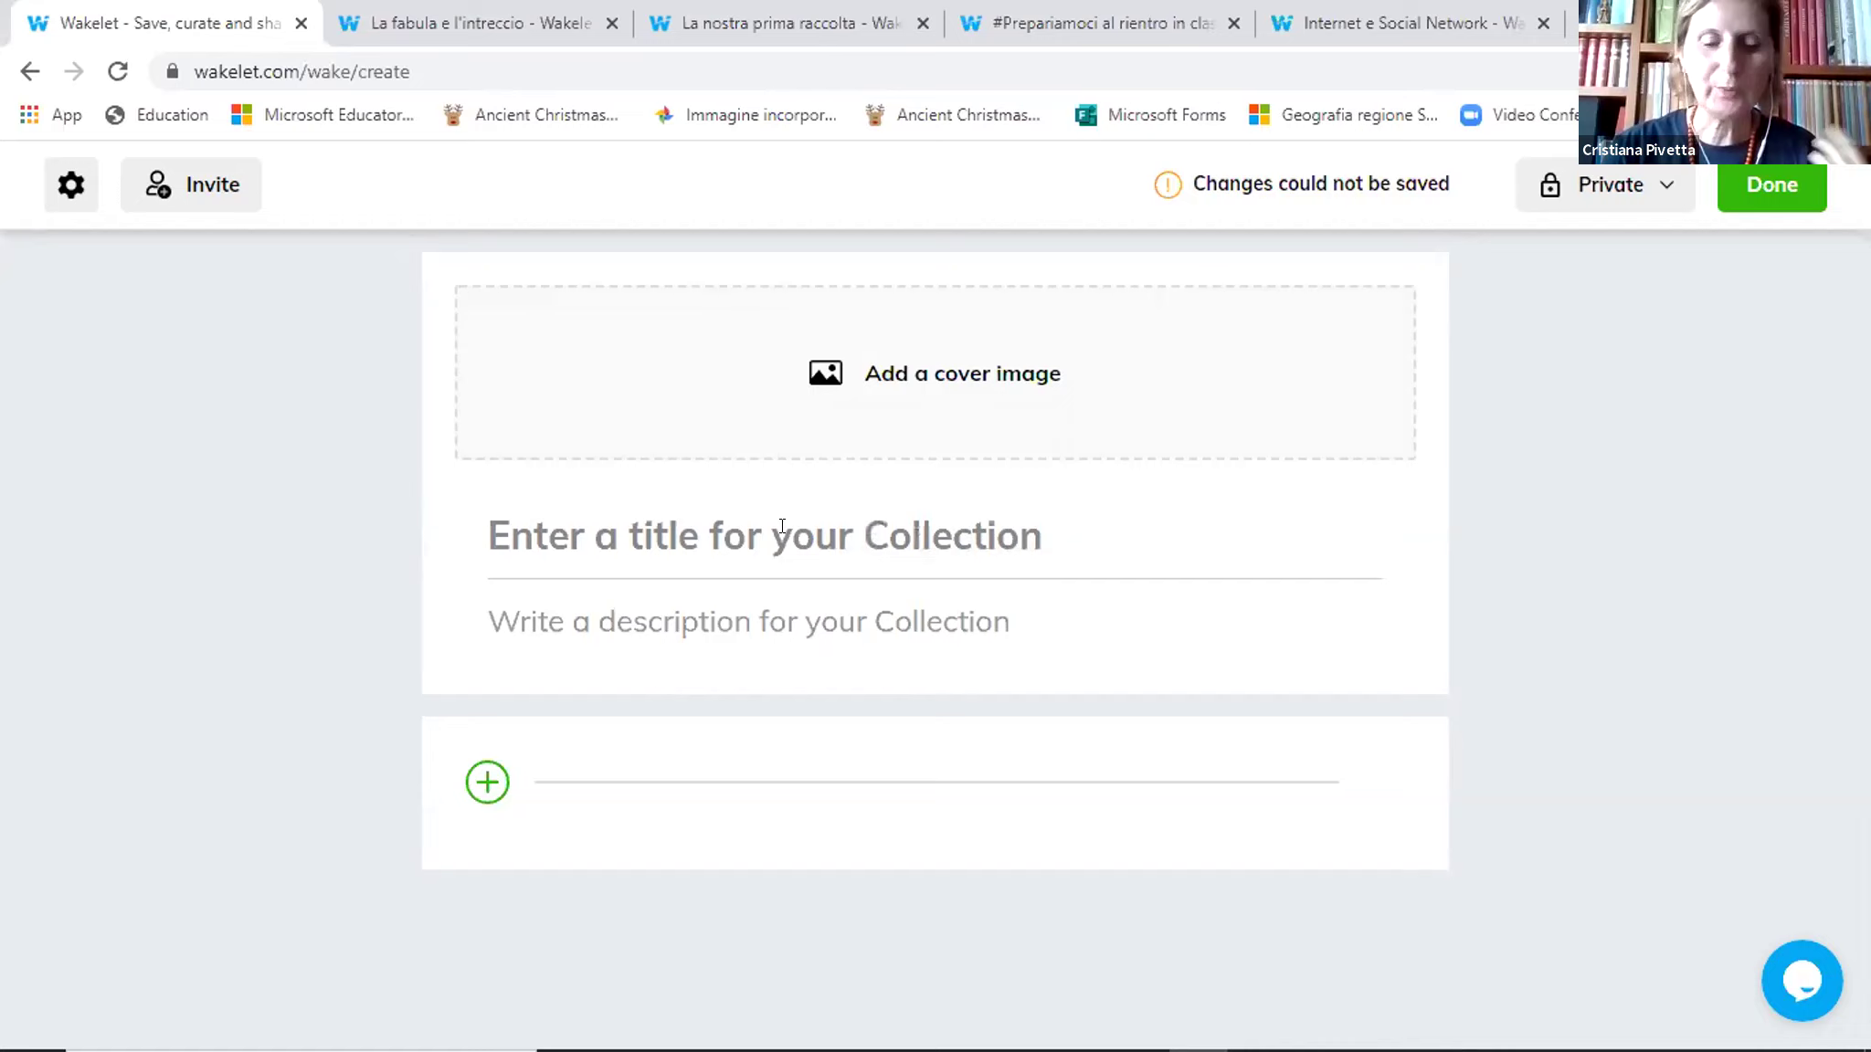
pyautogui.write('Prova')
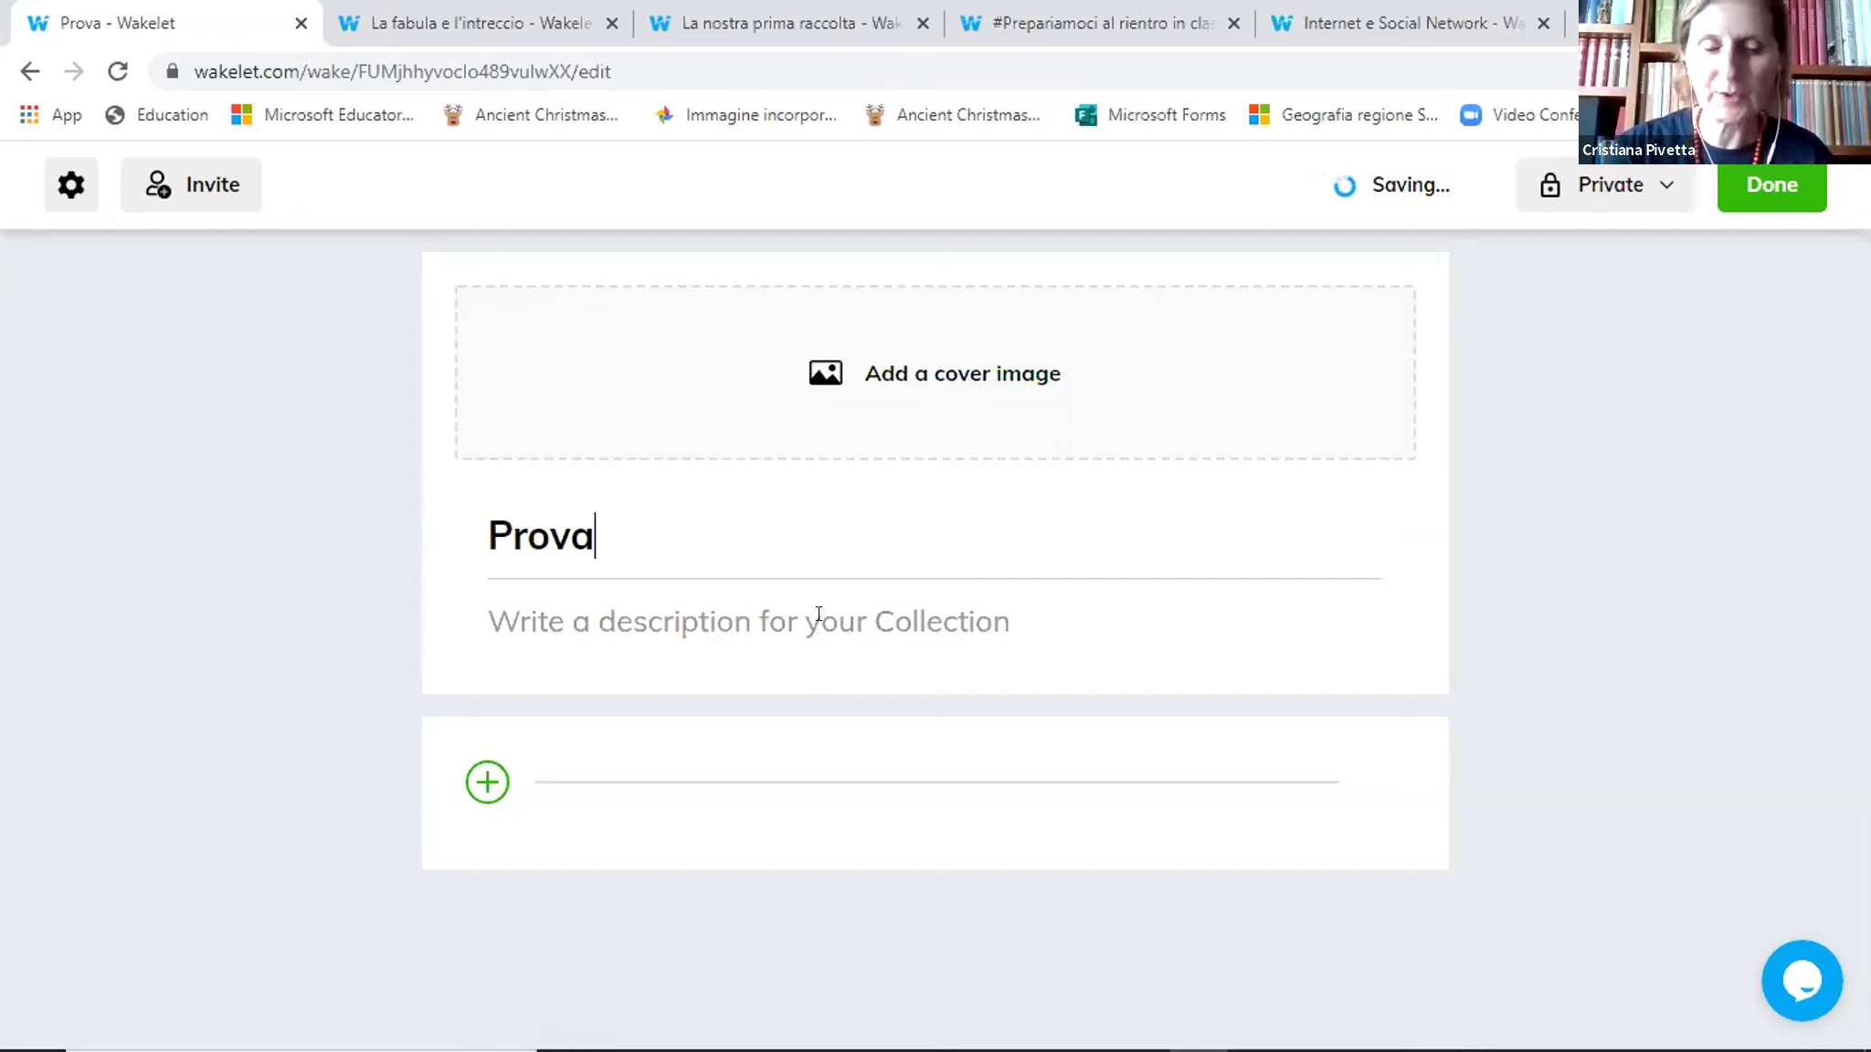
pyautogui.click(819, 617)
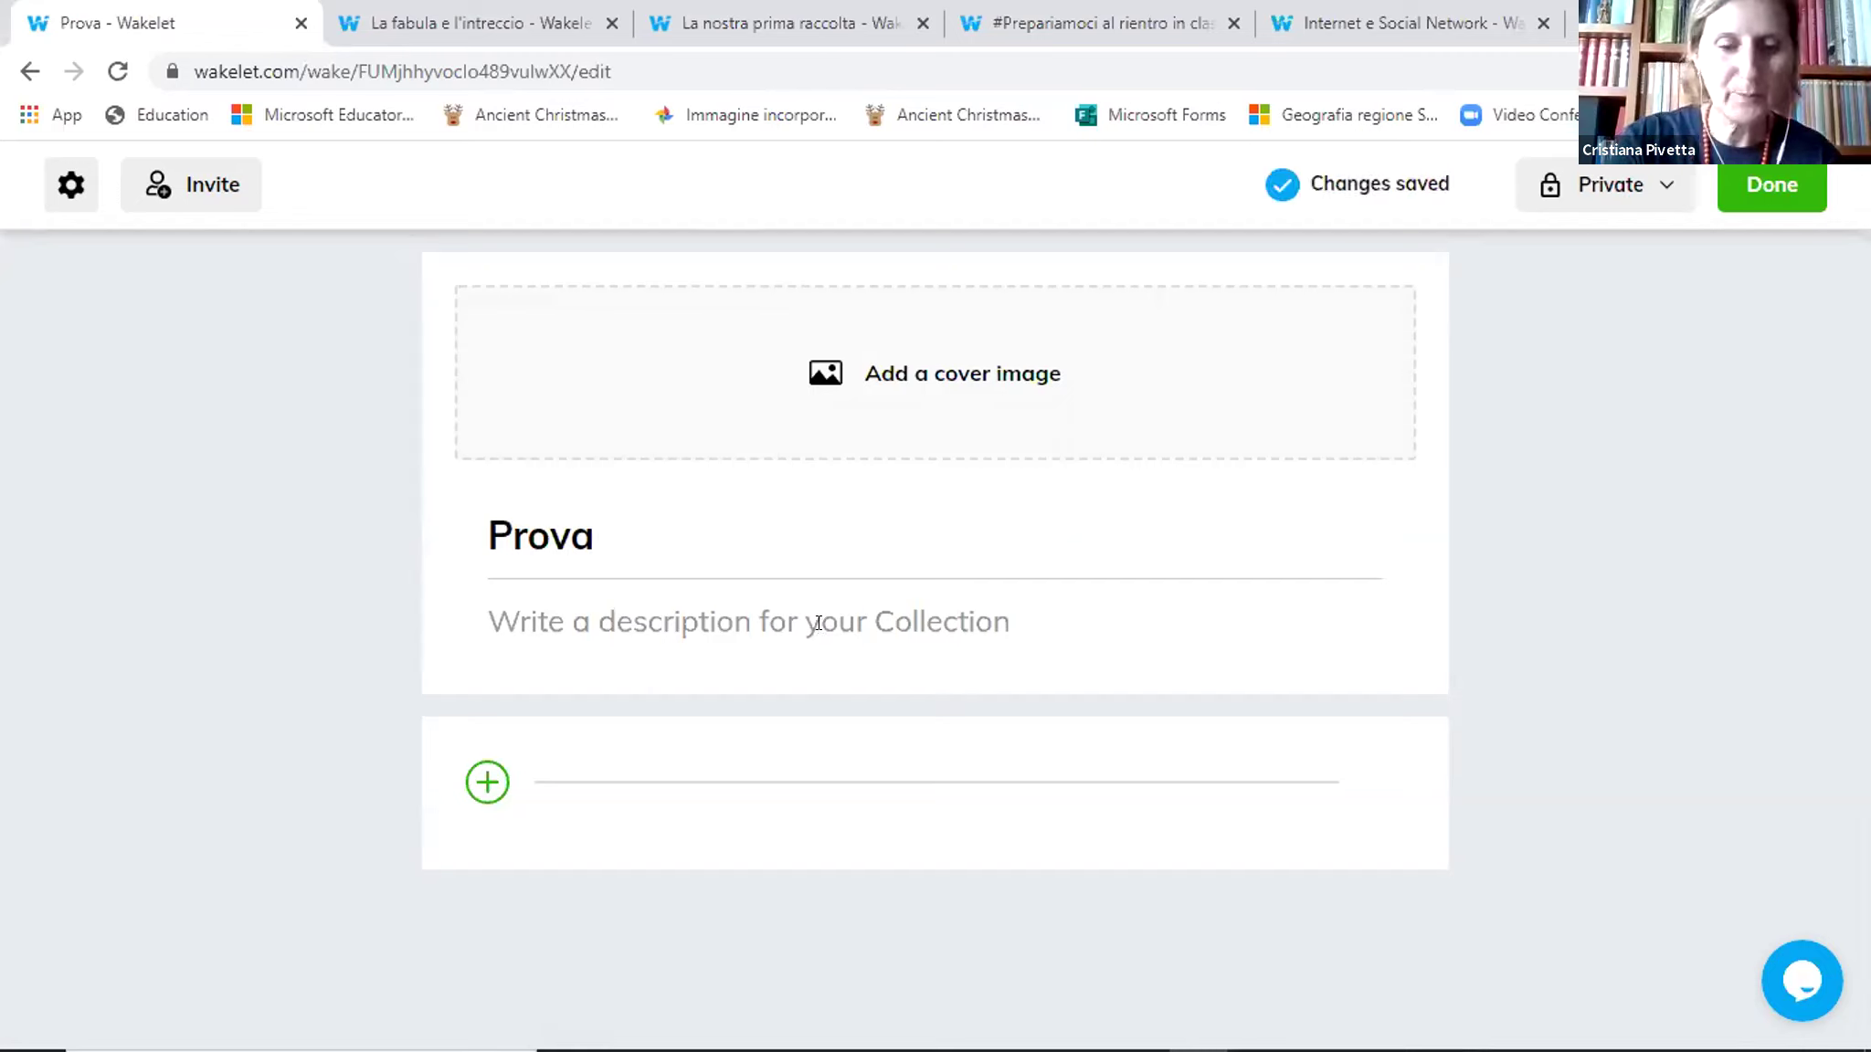
pyautogui.write('Prova')
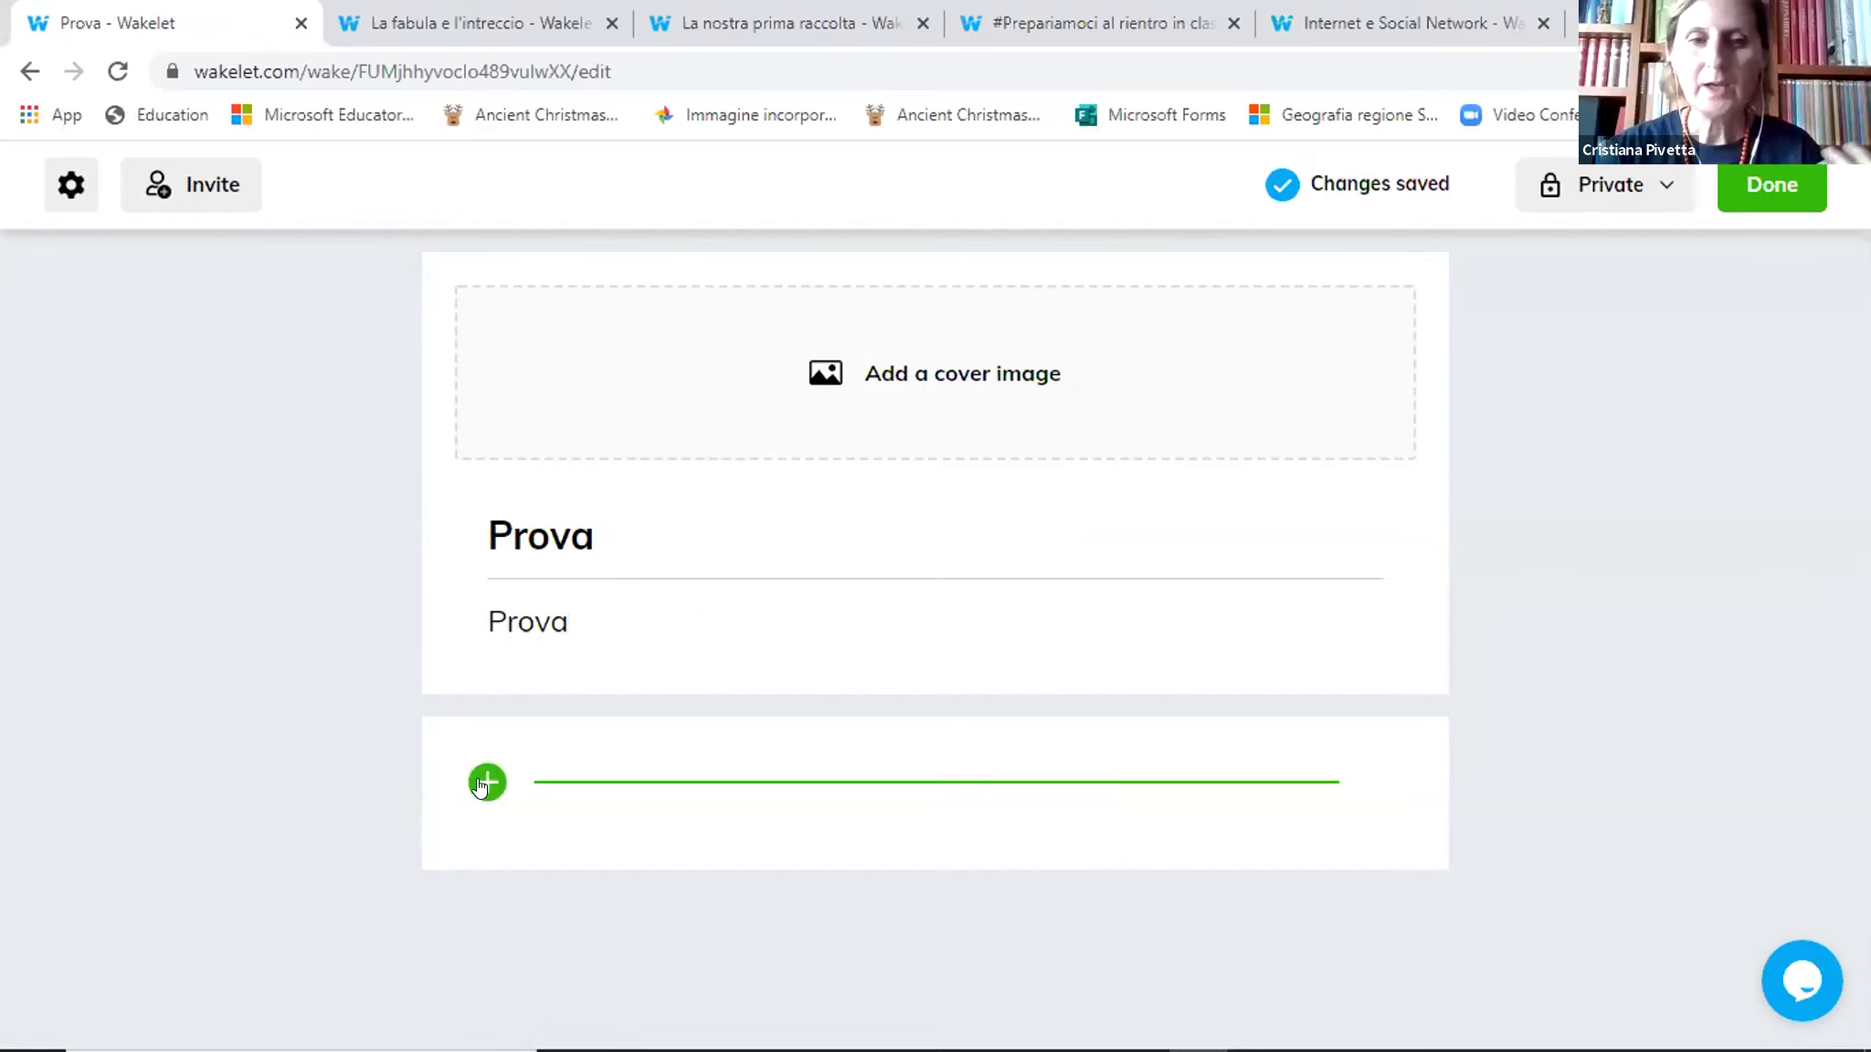
pyautogui.click(486, 783)
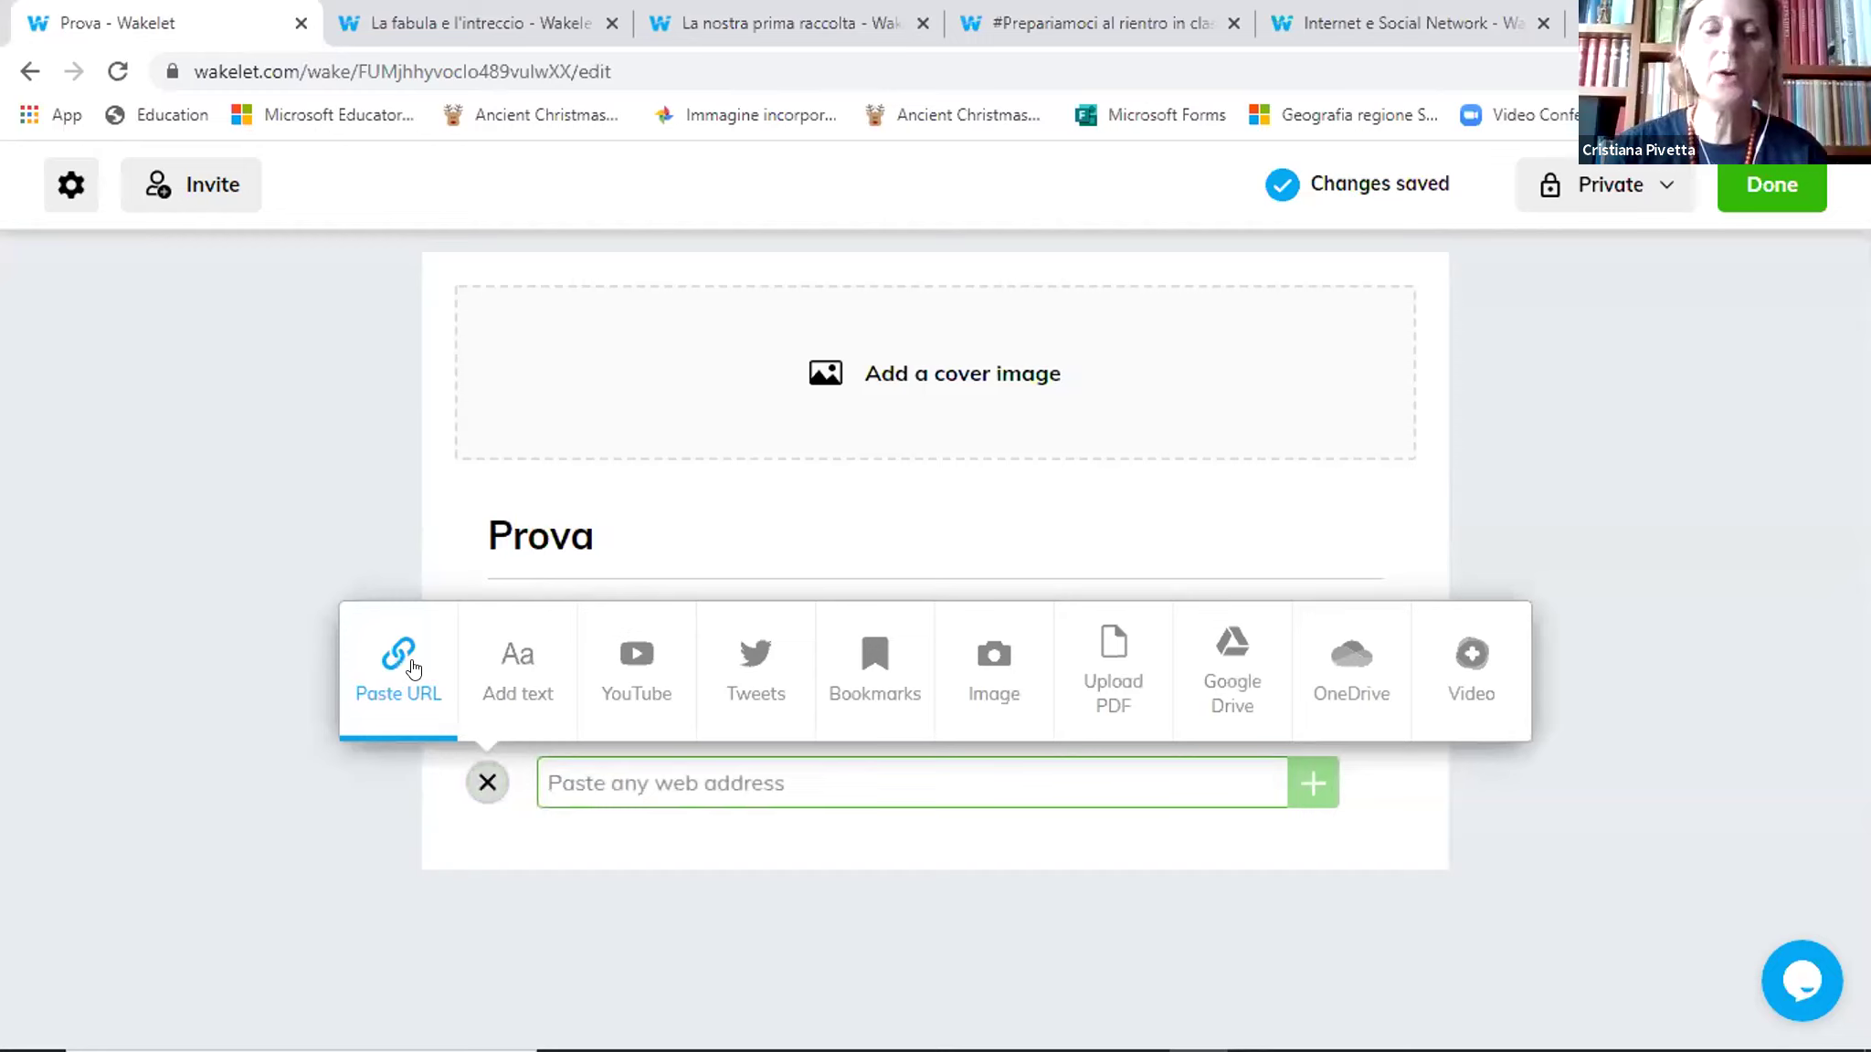
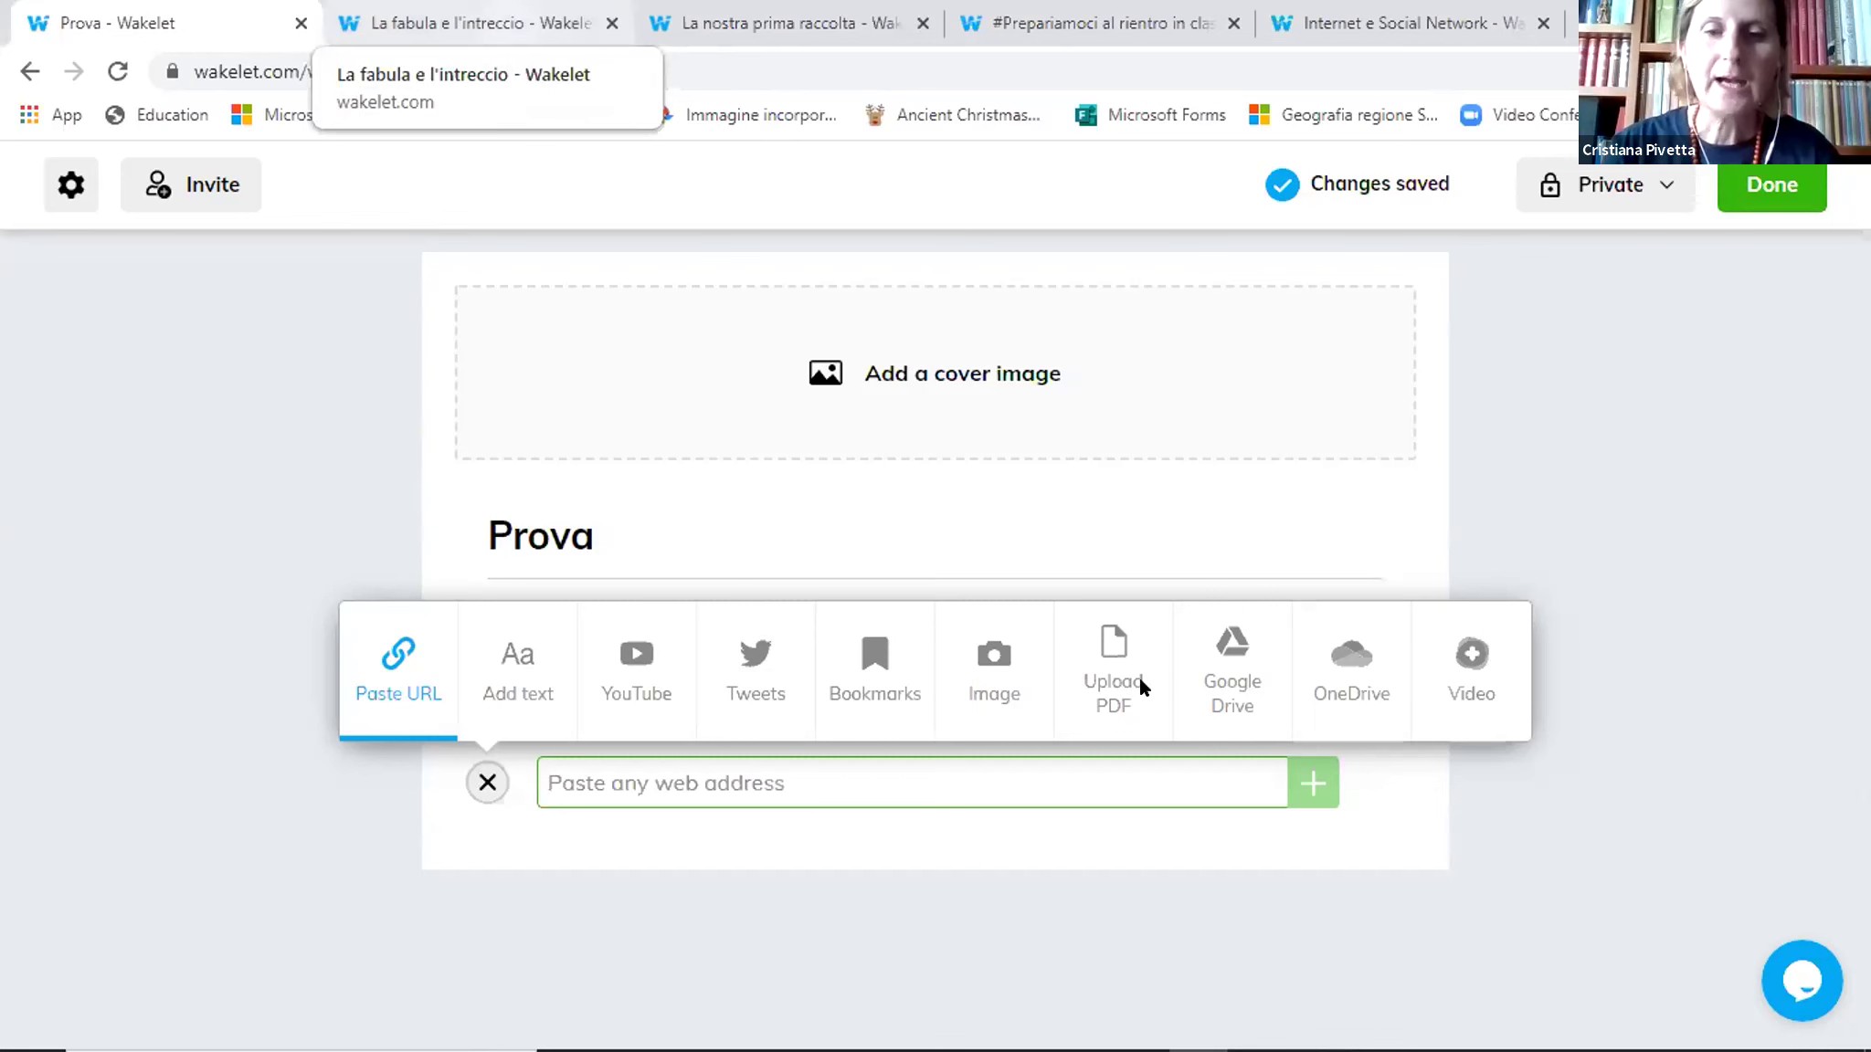
# Open the description of the collection "La nostra prima raccolta" in the immersive reader
pyautogui.hotkey('ctrl', 'Tab')
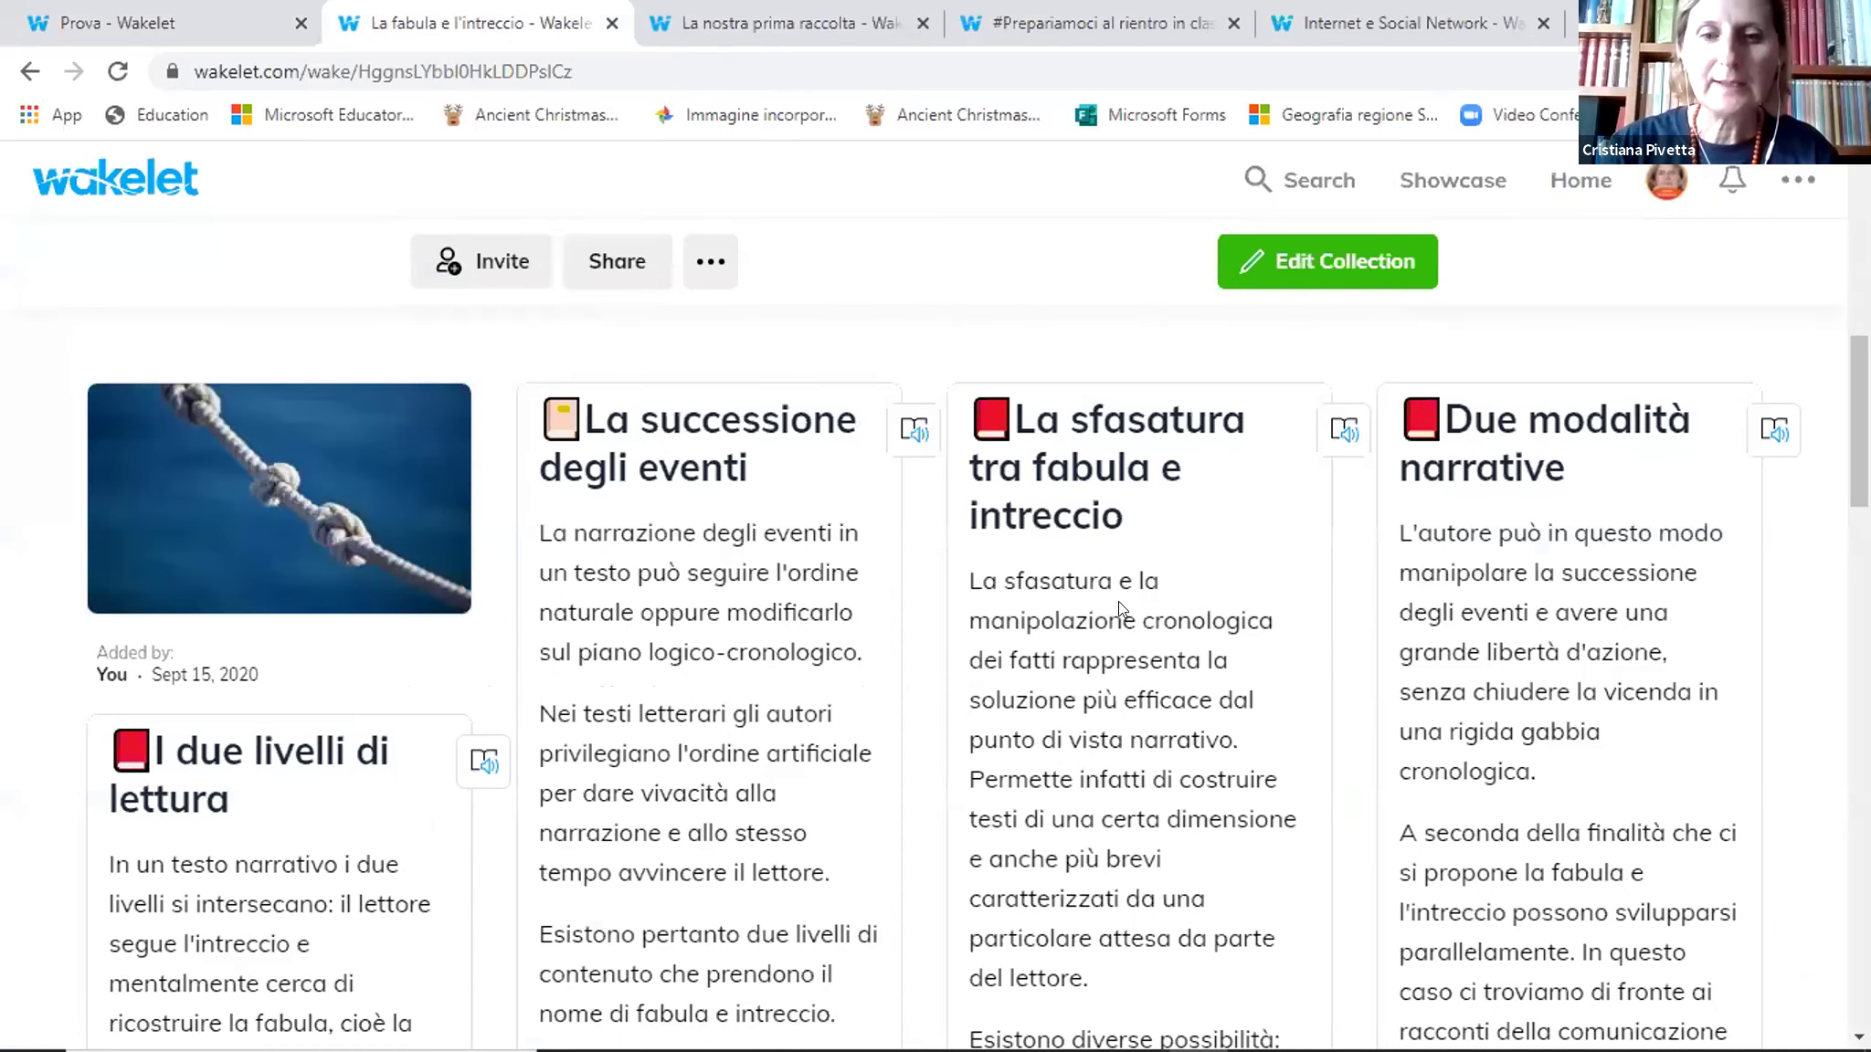
pyautogui.hotkey('ctrl', 'Tab')
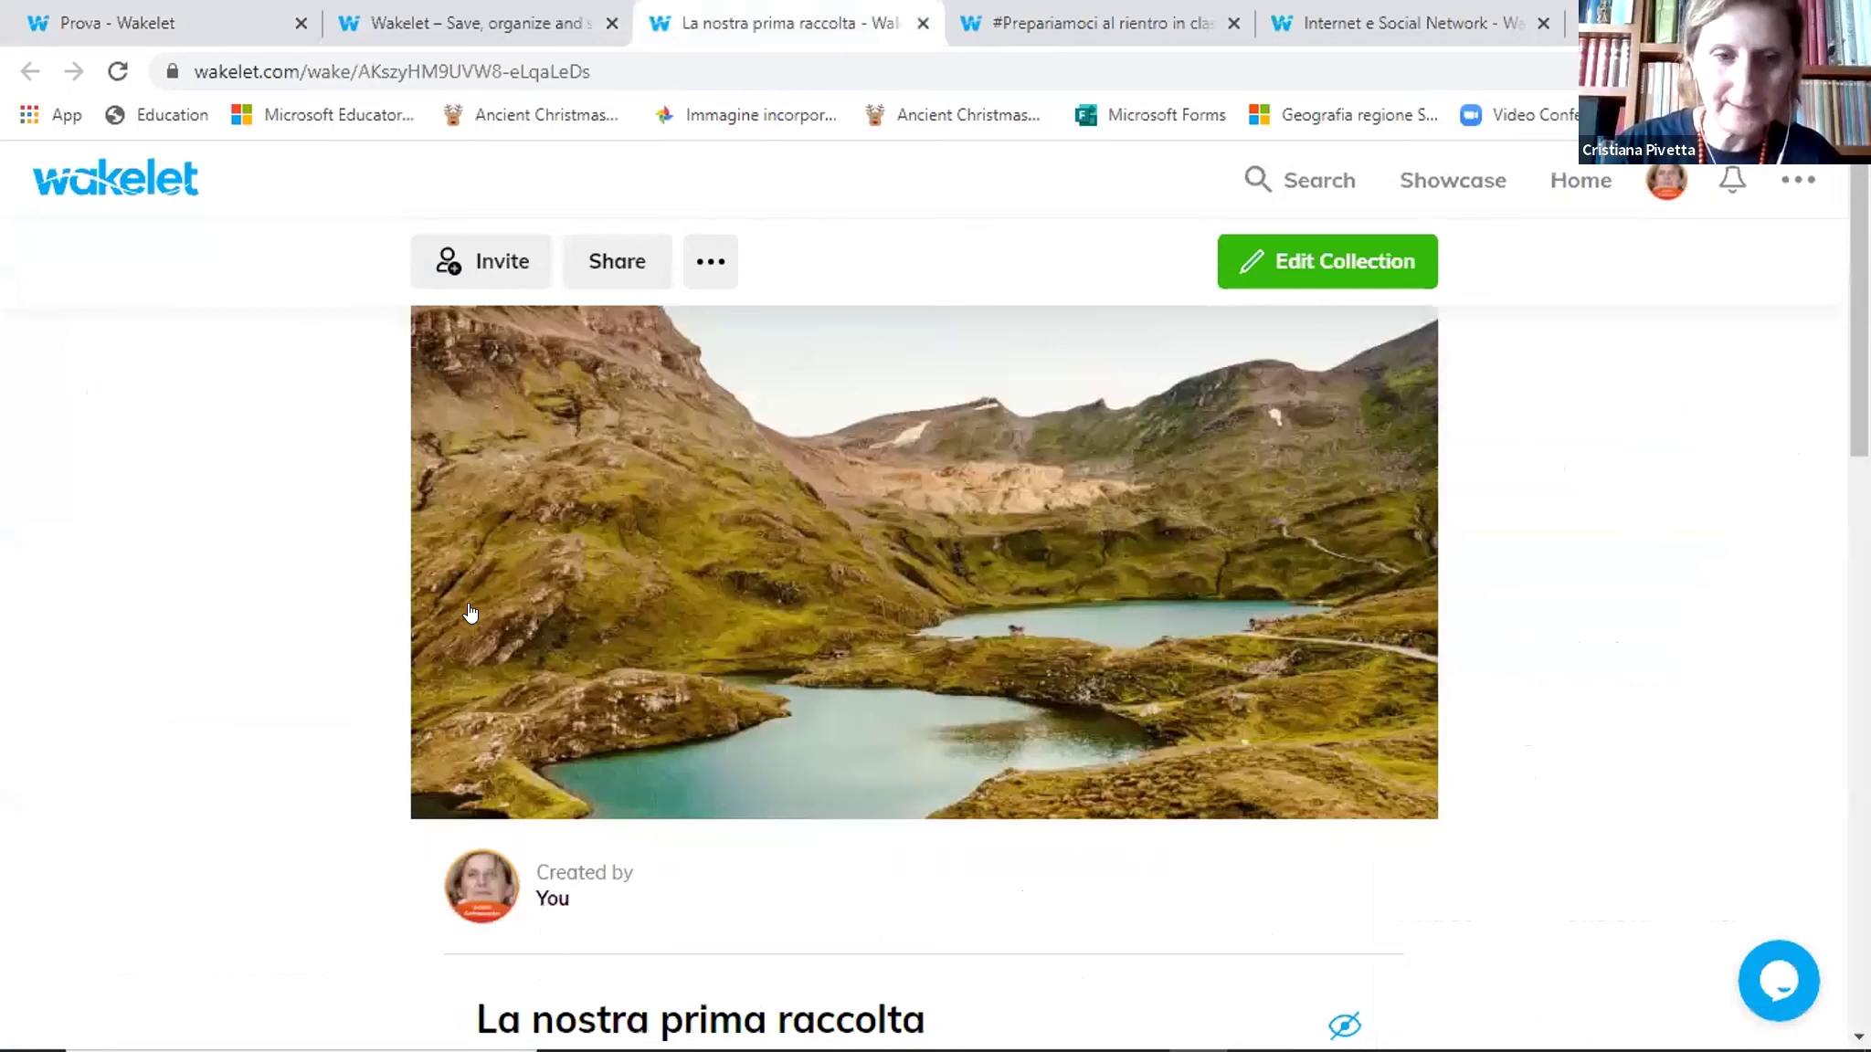
pyautogui.scroll(-10, 948, 516)
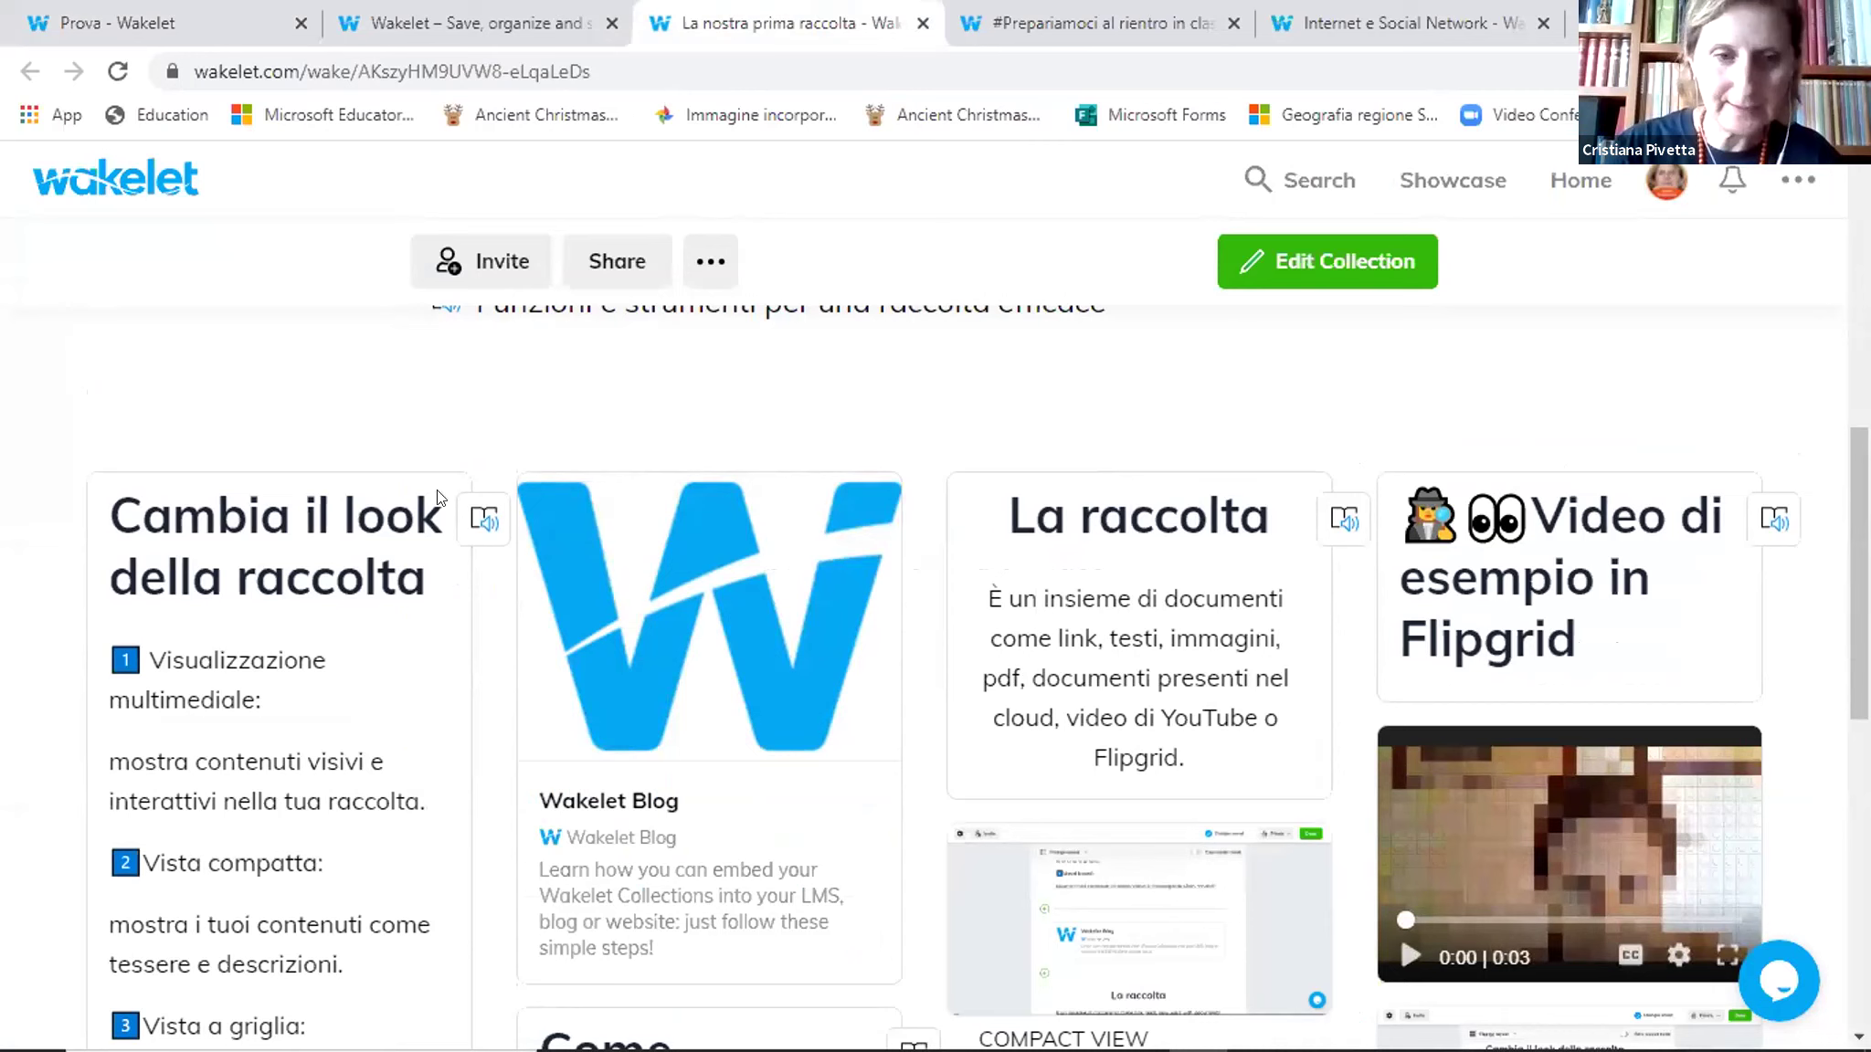
pyautogui.scroll(4, 431, 721)
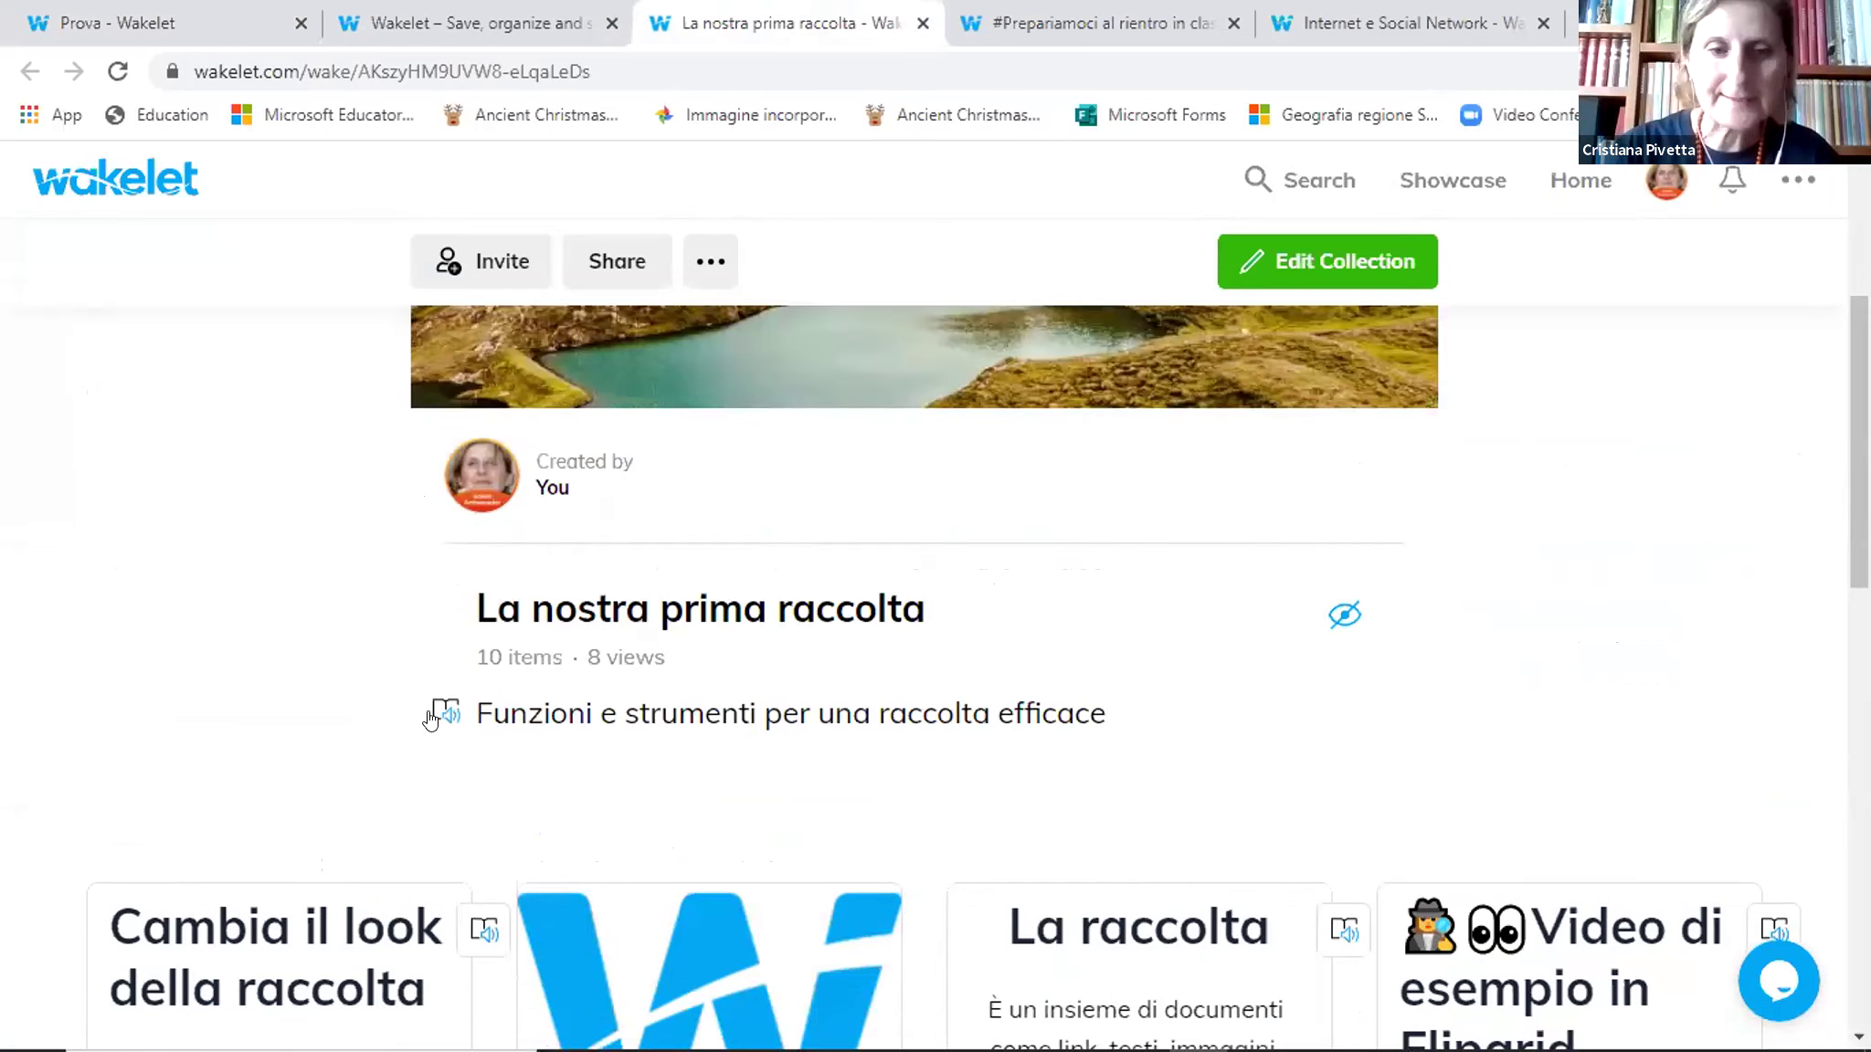
pyautogui.click(445, 714)
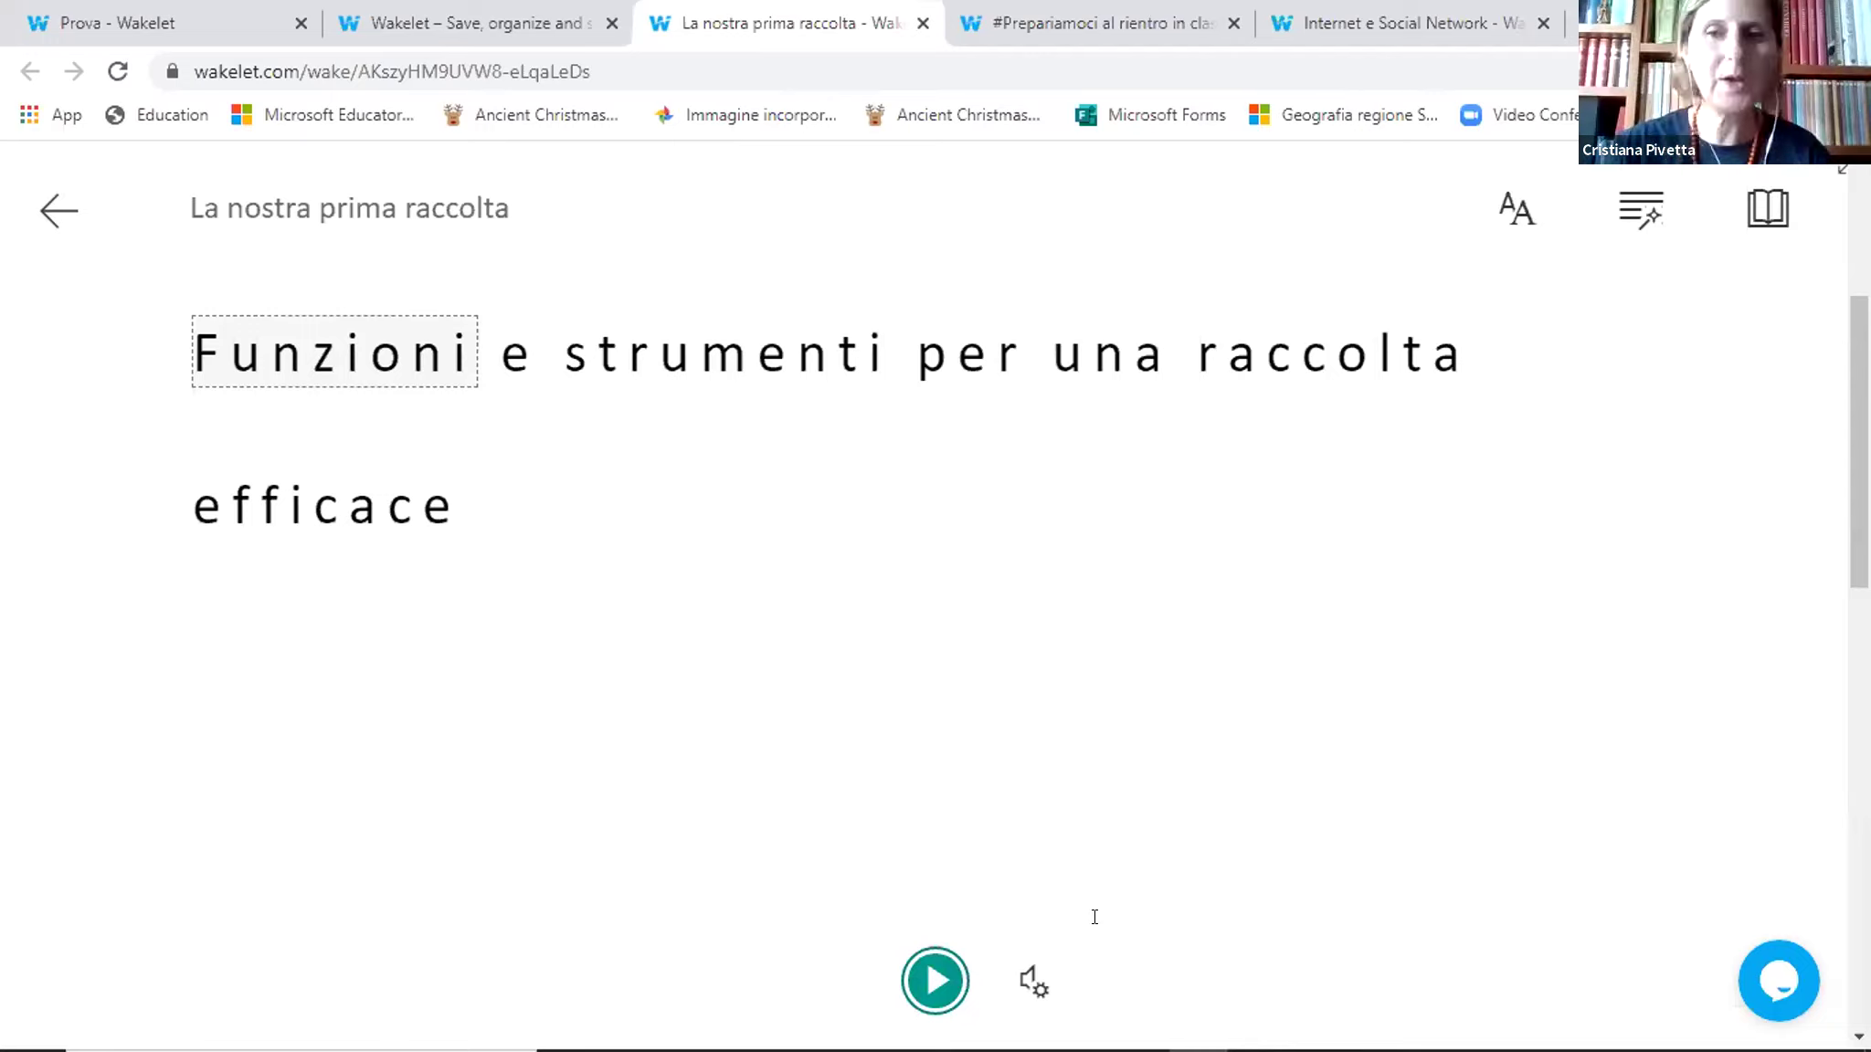
# Set the immersive reader's text size to 56 and turn on syllable division
pyautogui.click(1505, 208)
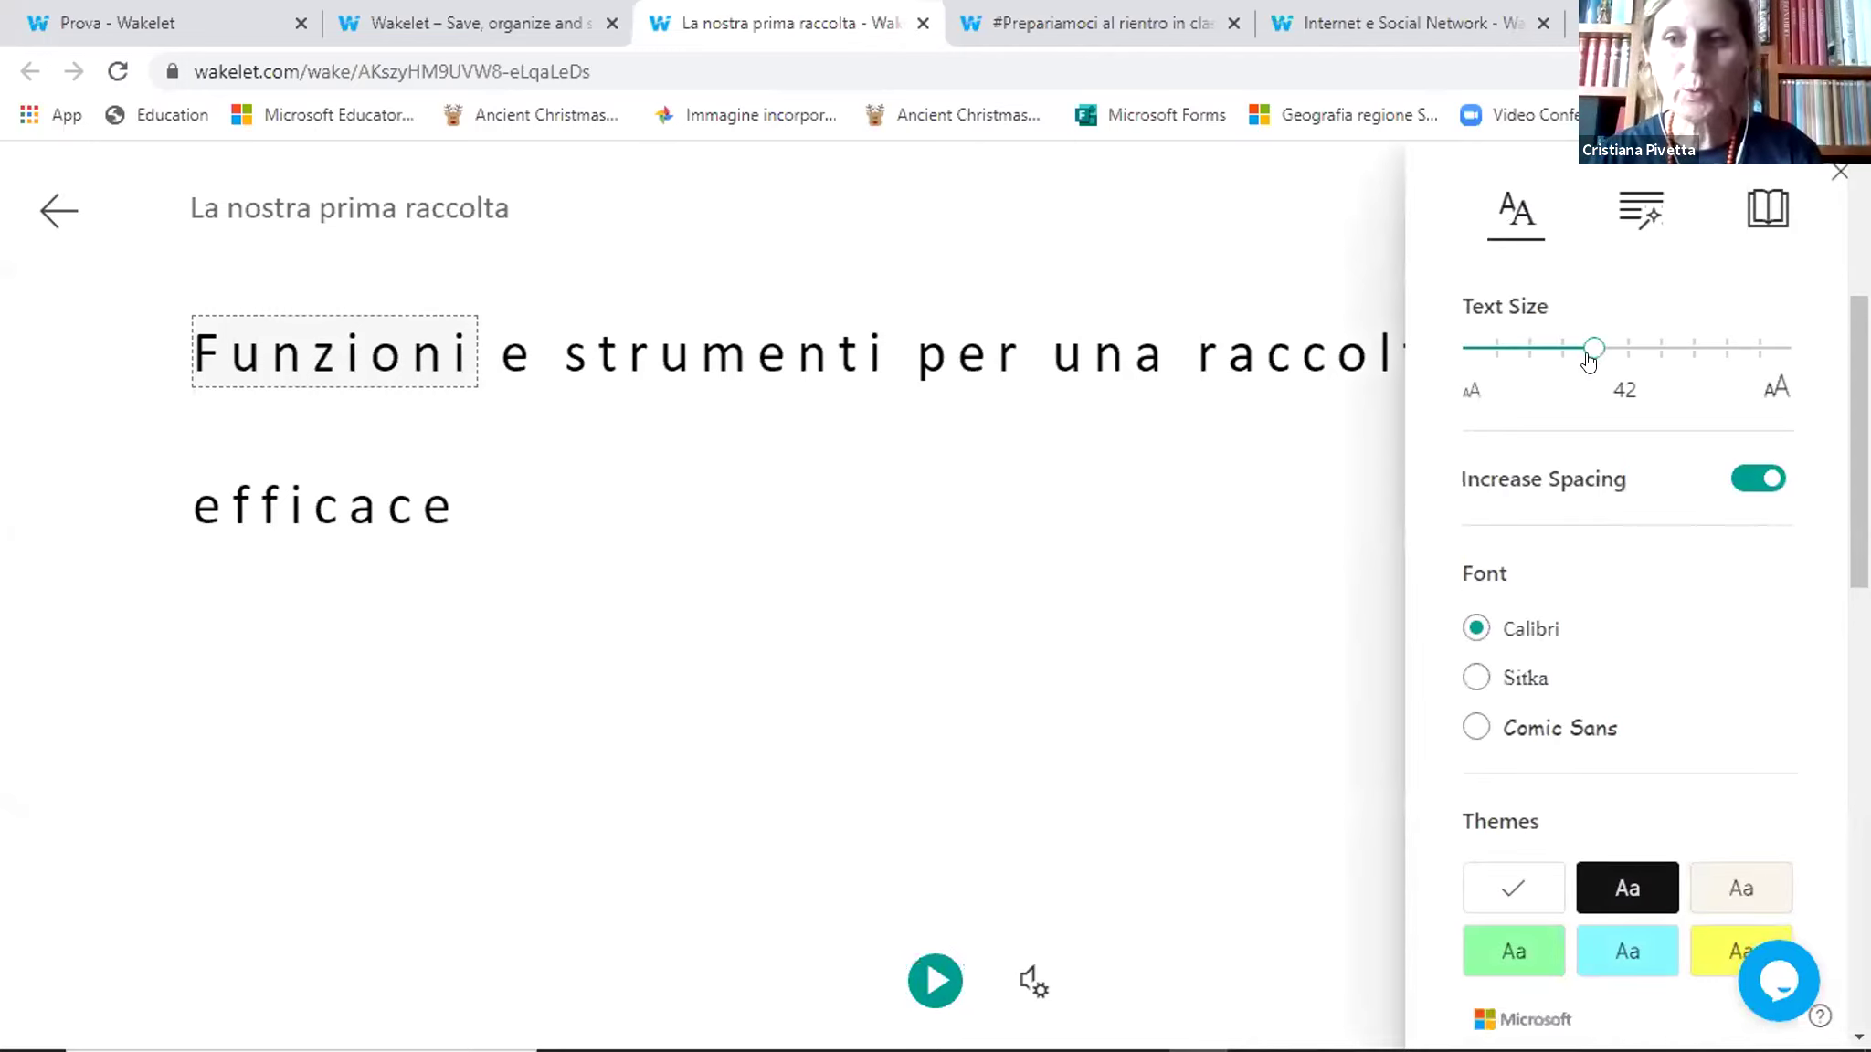
pyautogui.moveTo(1590, 358); pyautogui.dragTo(1639, 352)
pyautogui.click(1639, 350)
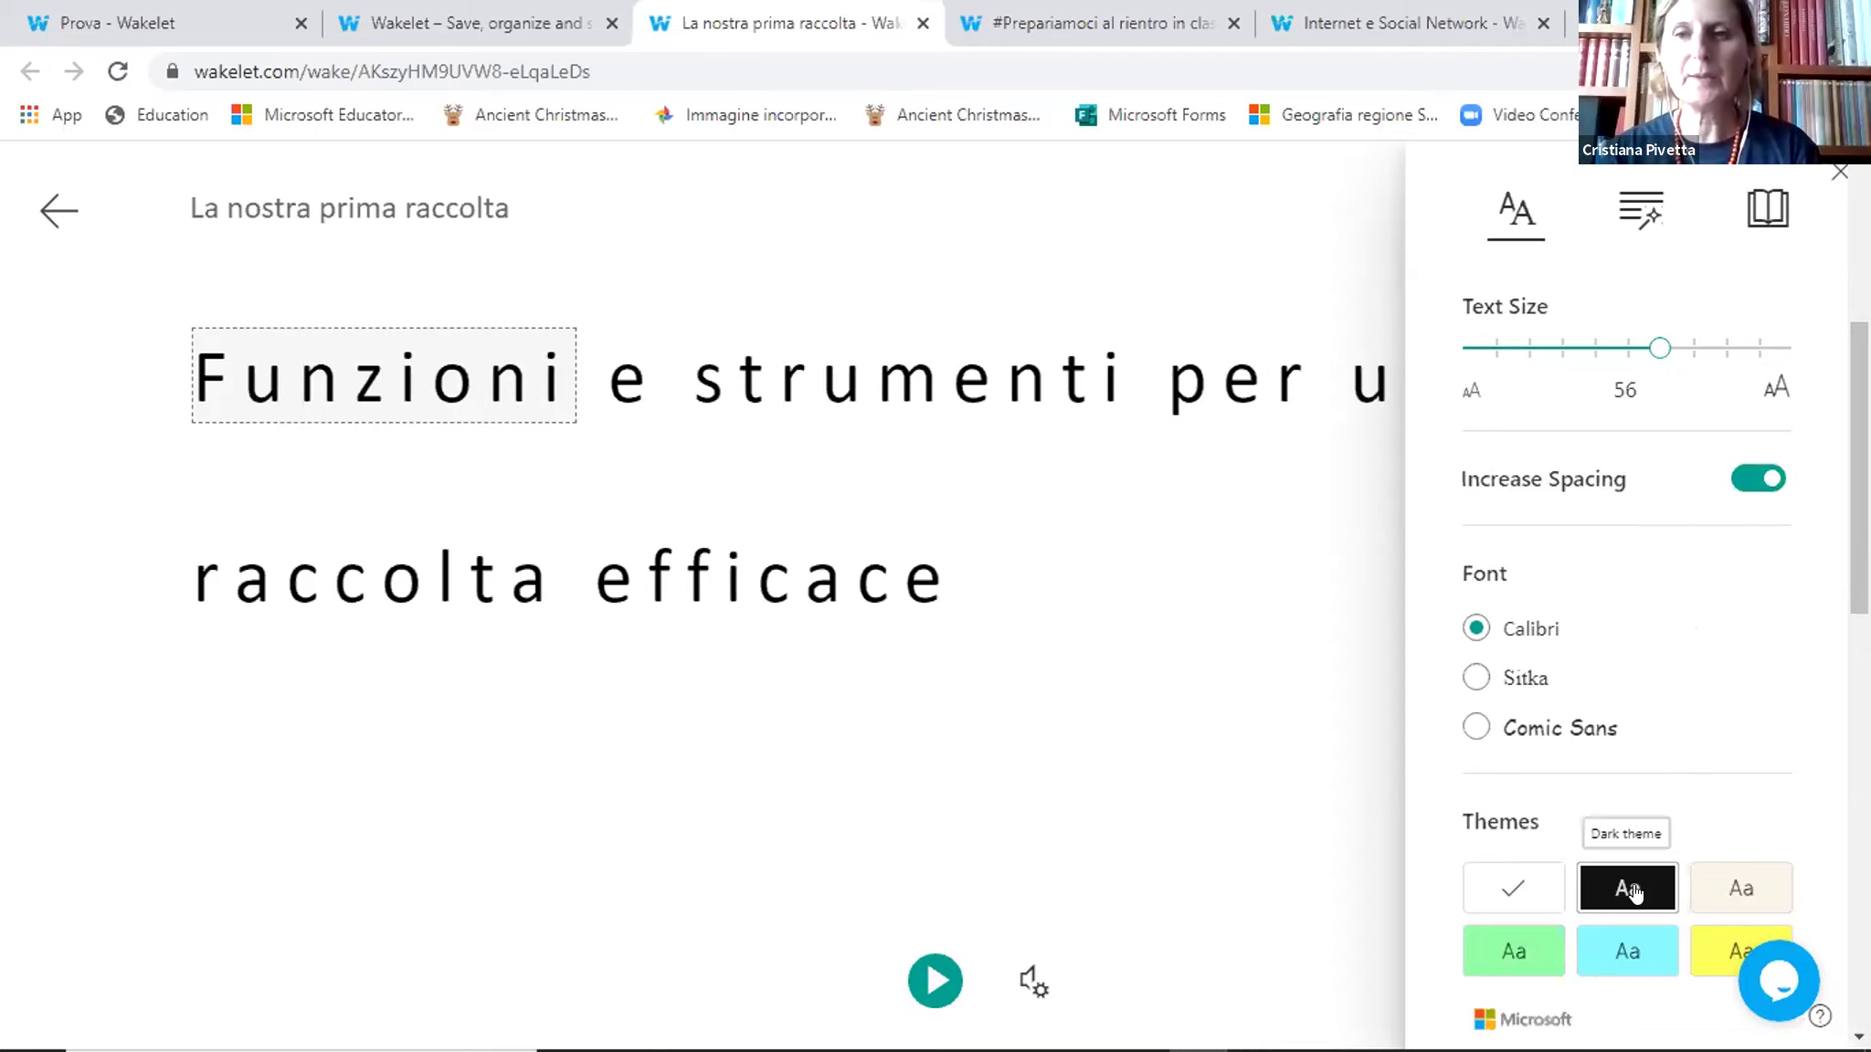
pyautogui.click(1634, 212)
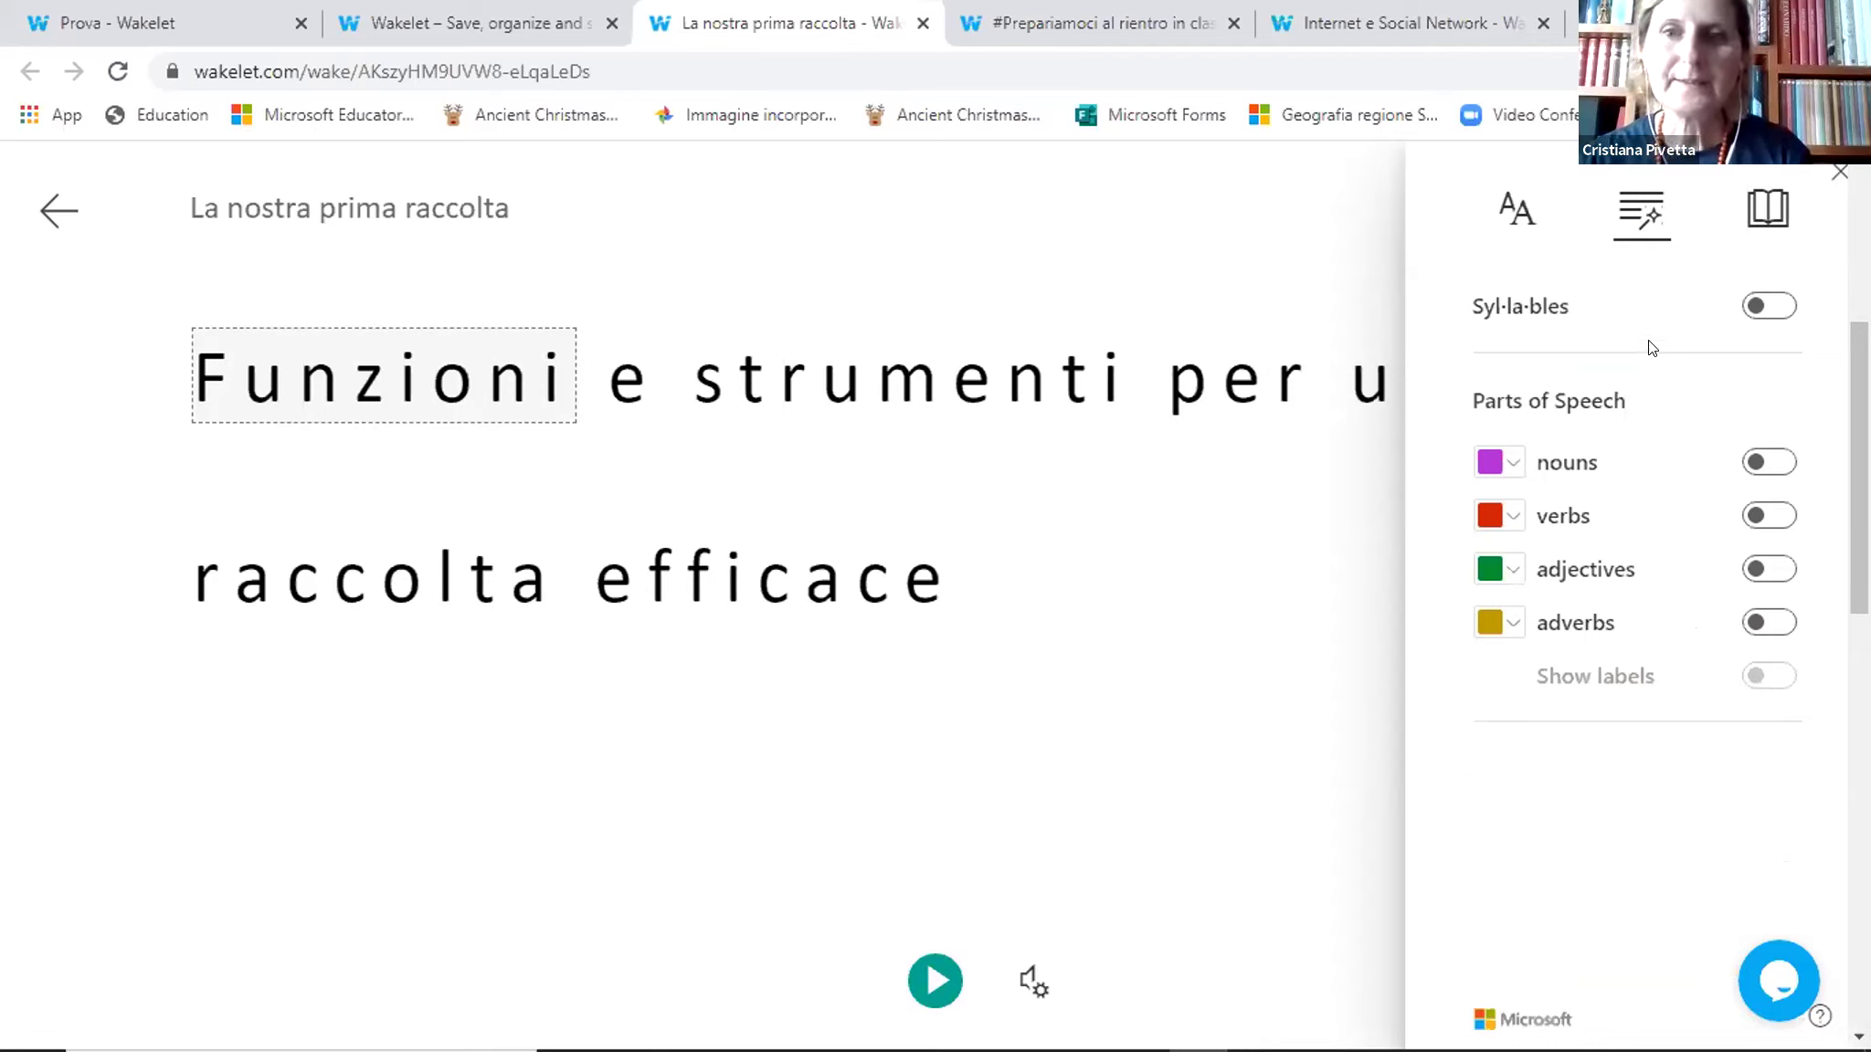
pyautogui.click(1789, 306)
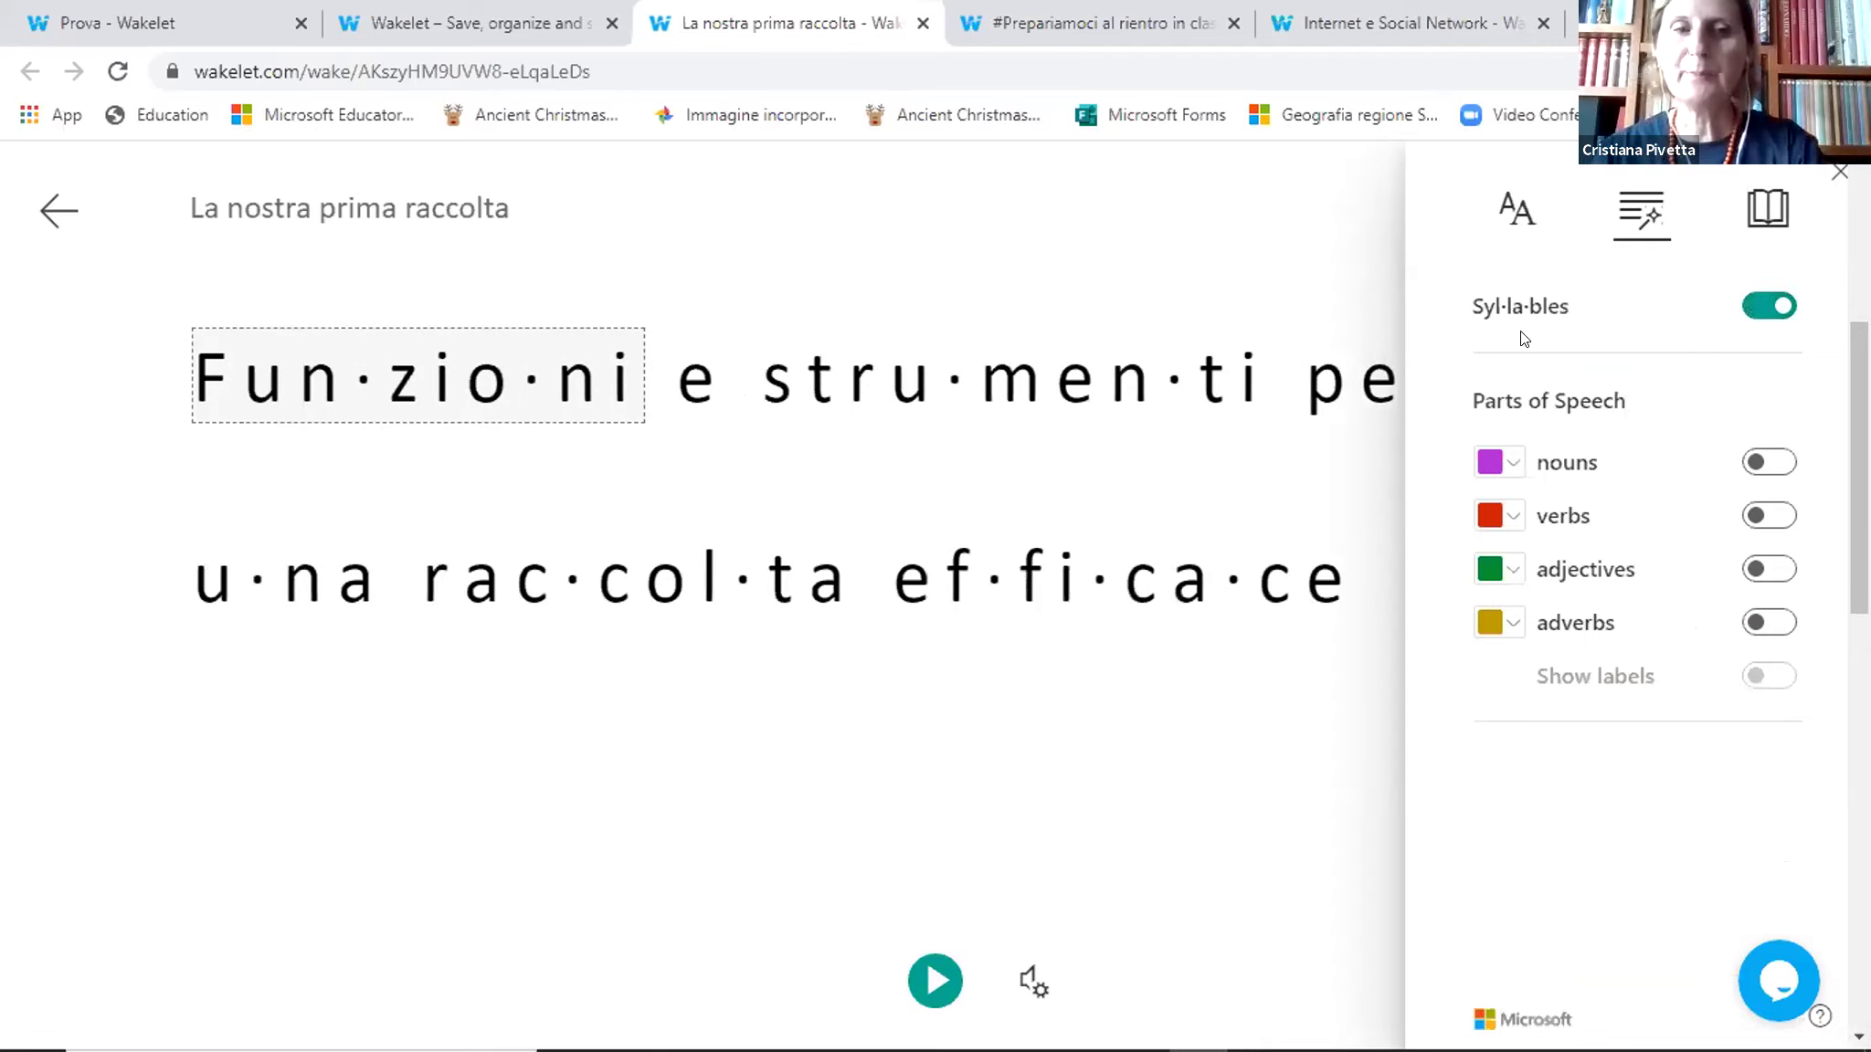